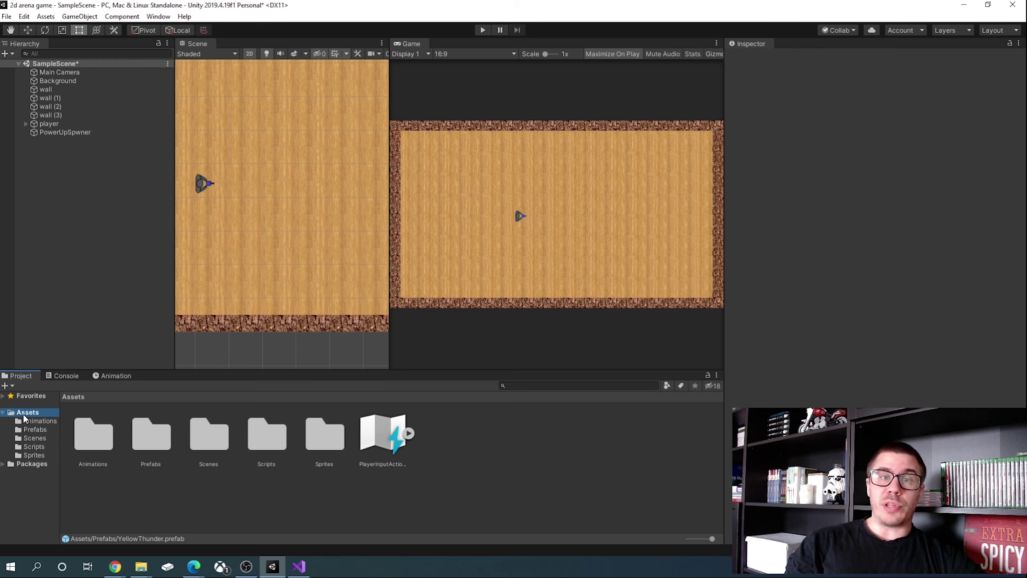
Create an Animator Controller named RedThunder in the Animations folder.
left_click(42, 422)
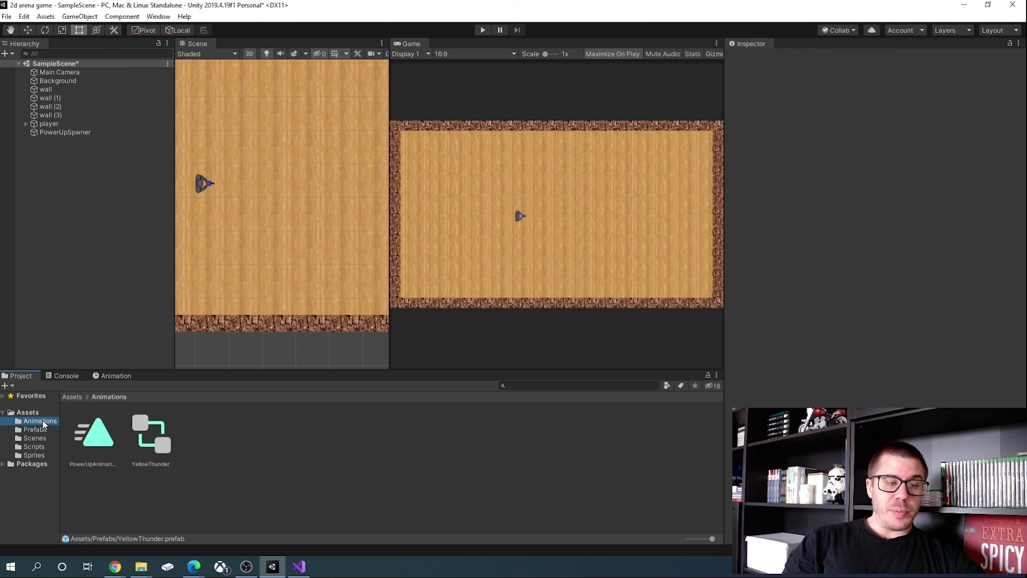
right_click(237, 445)
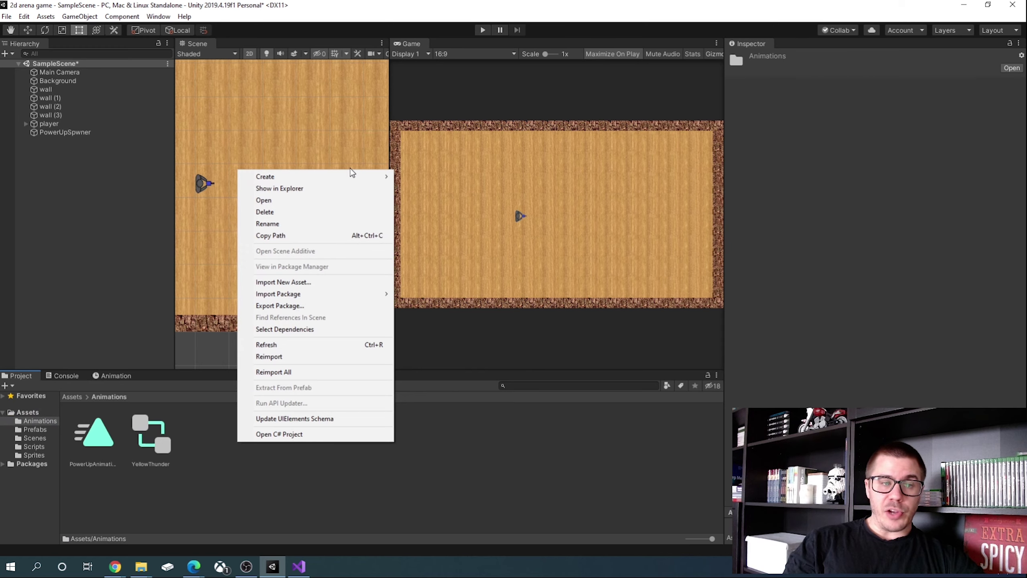
mouse_move(352, 175)
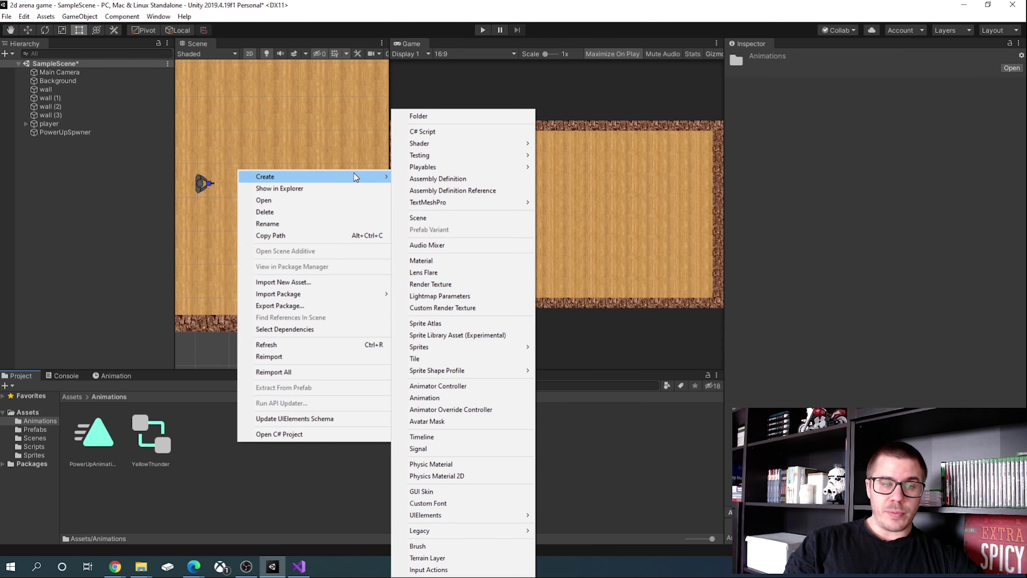
left_click(465, 386)
type("R")
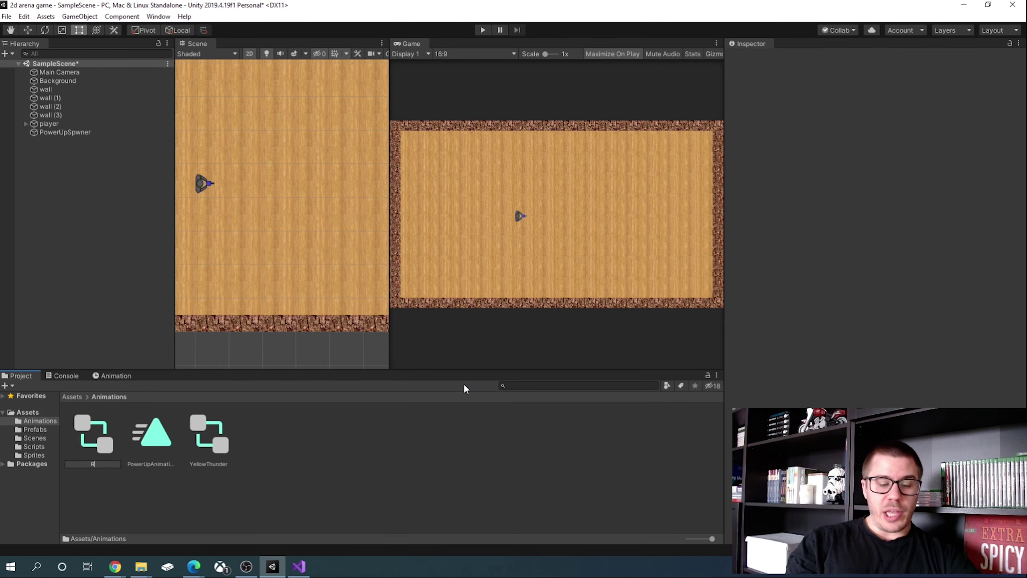
type("edThunder")
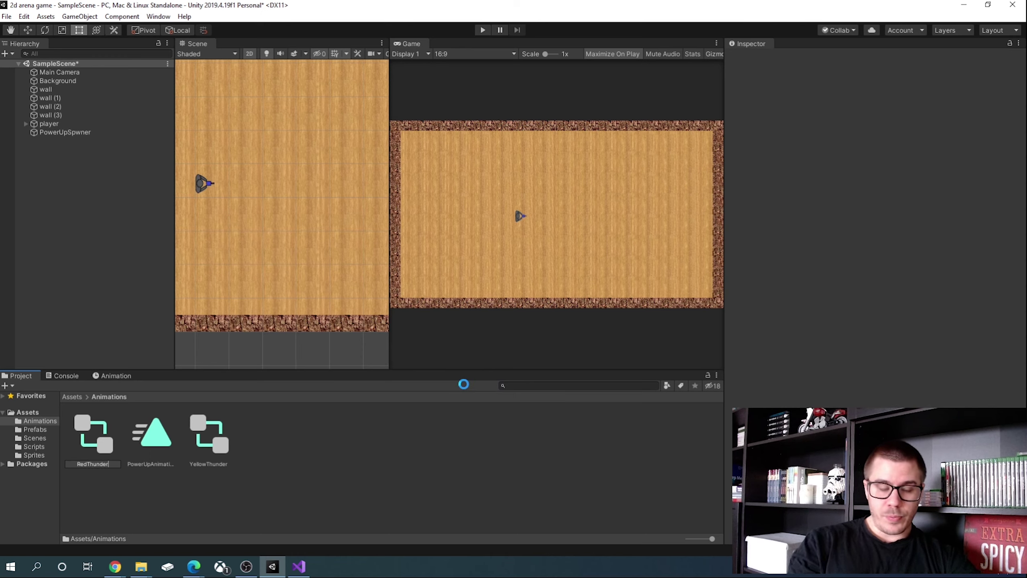
key("Return")
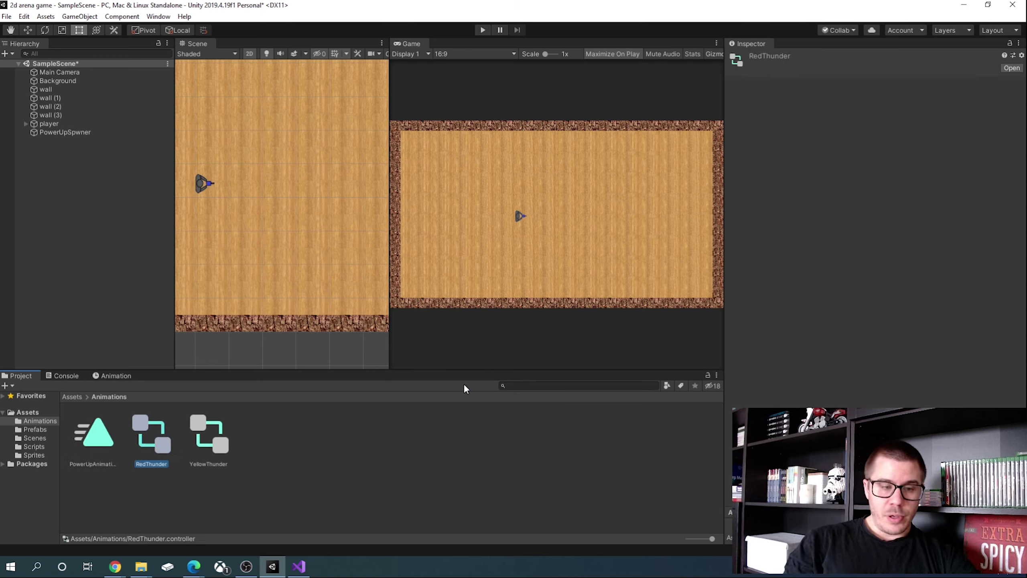
Create an animation clip named PowerUpAnimation2 in the Animations folder.
right_click(296, 432)
mouse_move(396, 165)
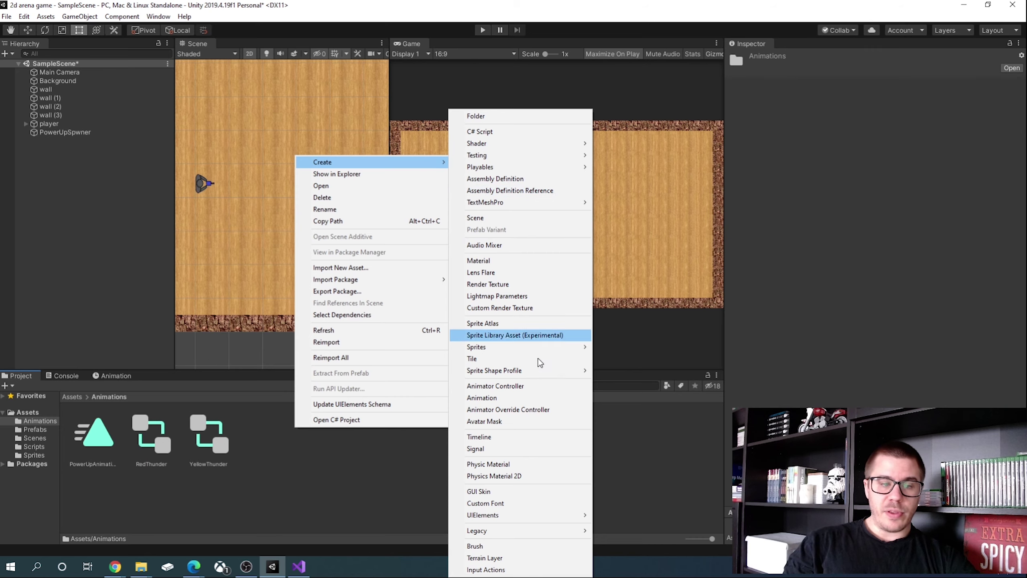
left_click(520, 398)
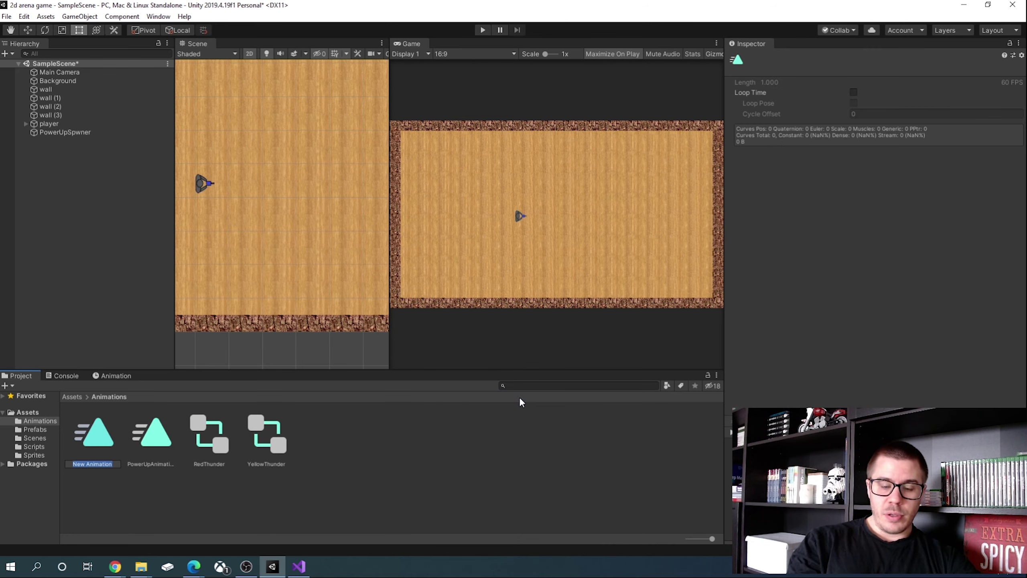
type("PowerUpAni")
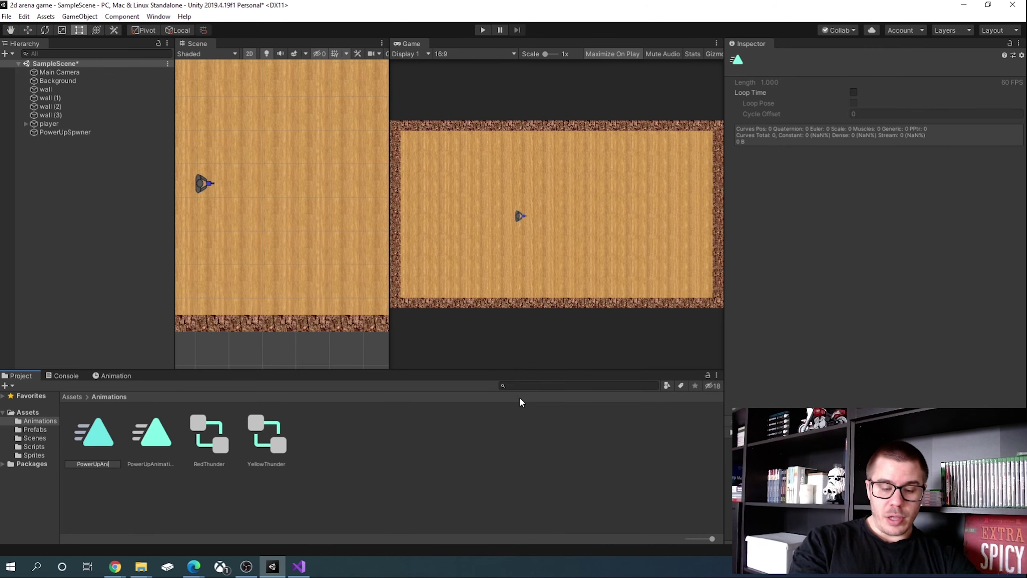
type("mation2")
key("Return")
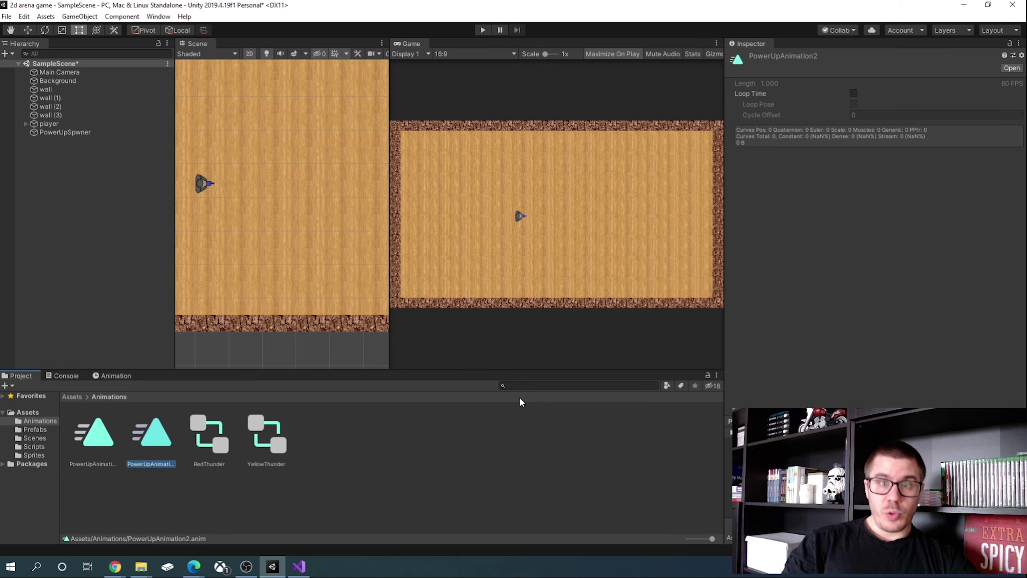
Add PowerUpAnimation2 as the default state of the RedThunder controller, and close the Animator view.
double_click(217, 450)
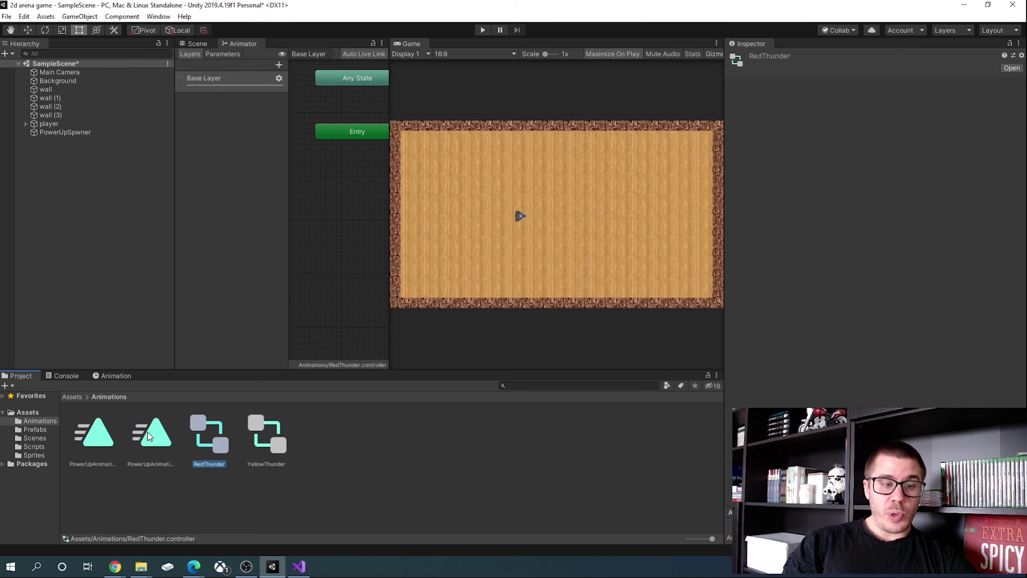
left_click_drag(149, 436, 325, 270)
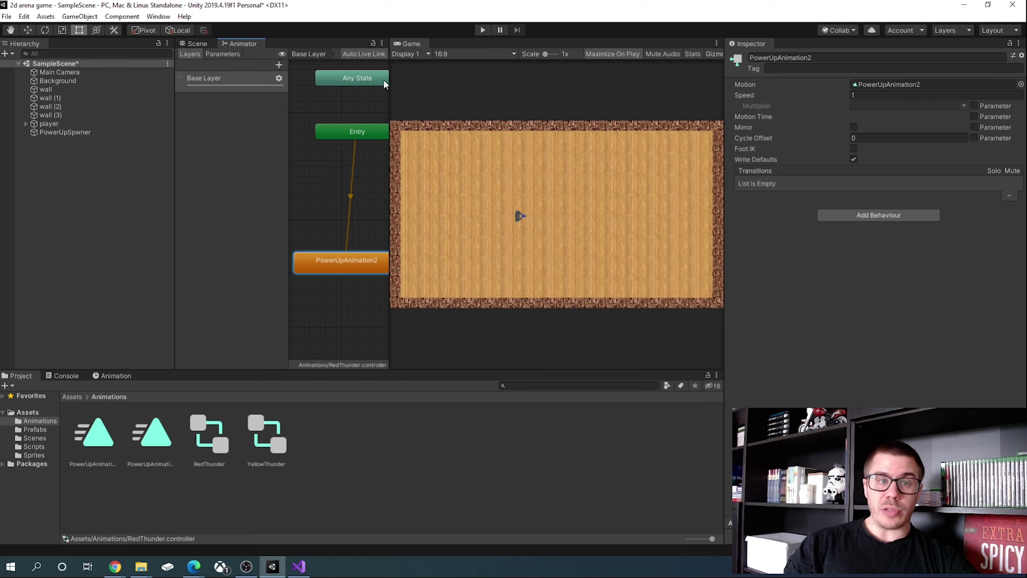
left_click(382, 43)
left_click(408, 81)
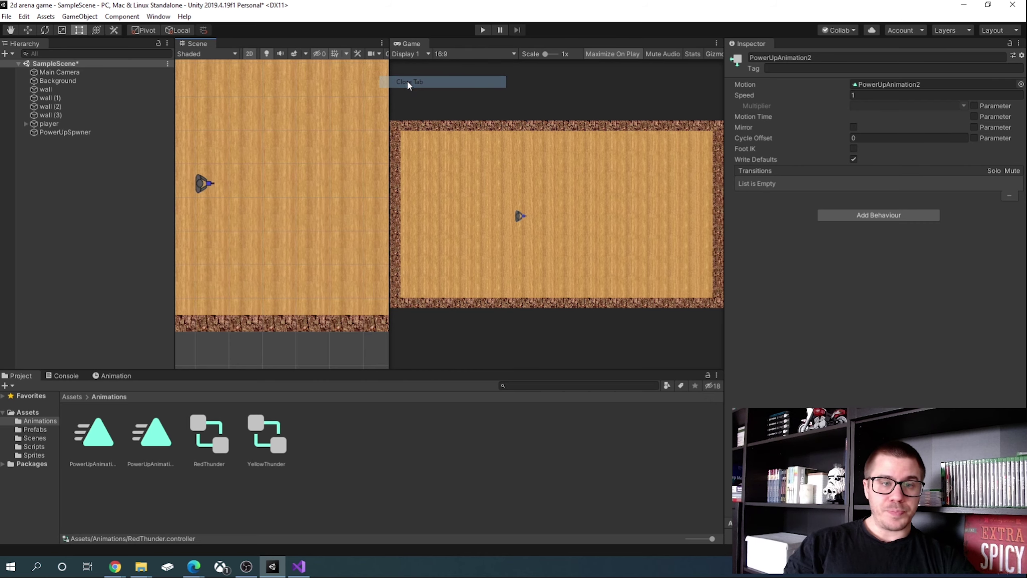
Place an instance of the RedThunder prefab in the scene near the player and adjust the Inspector's width.
left_click(35, 429)
left_click_drag(157, 428, 290, 227)
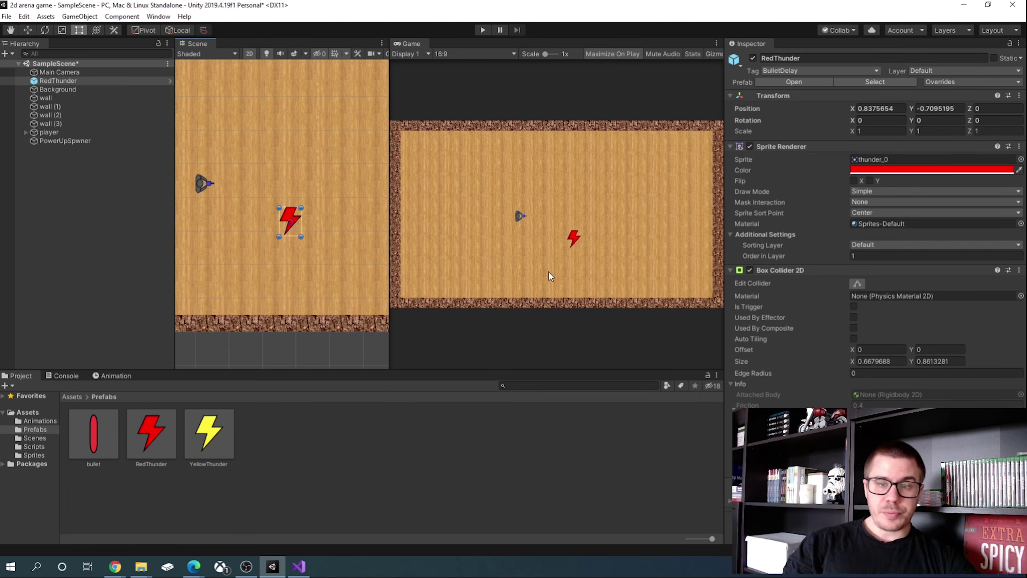
left_click_drag(746, 44, 698, 169)
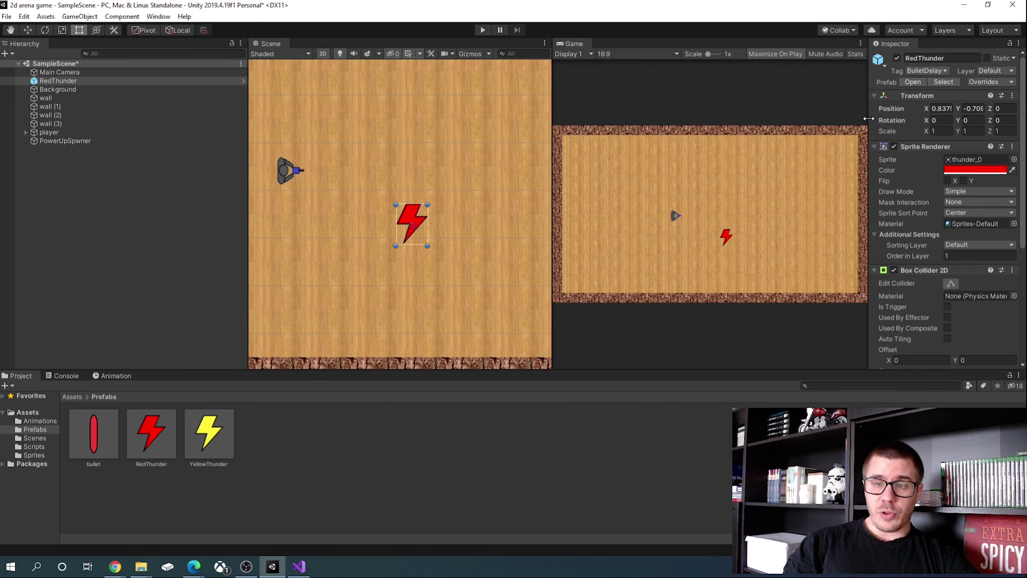
left_click_drag(869, 153, 812, 186)
Add an Animator component to the RedThunder instance and assign the RedThunder controller to it.
scroll(875, 195, "down", 5)
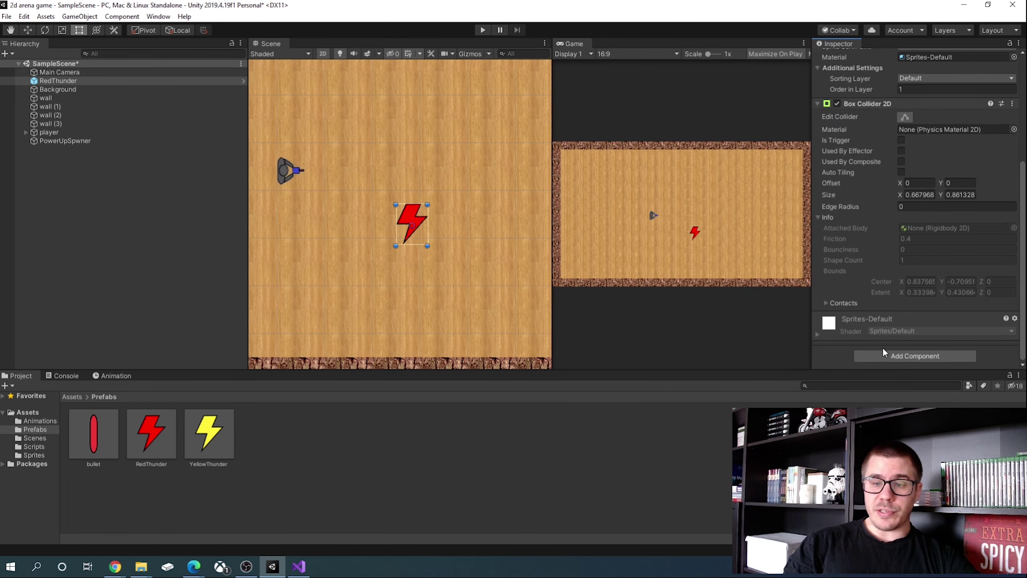
left_click(891, 356)
type("ani")
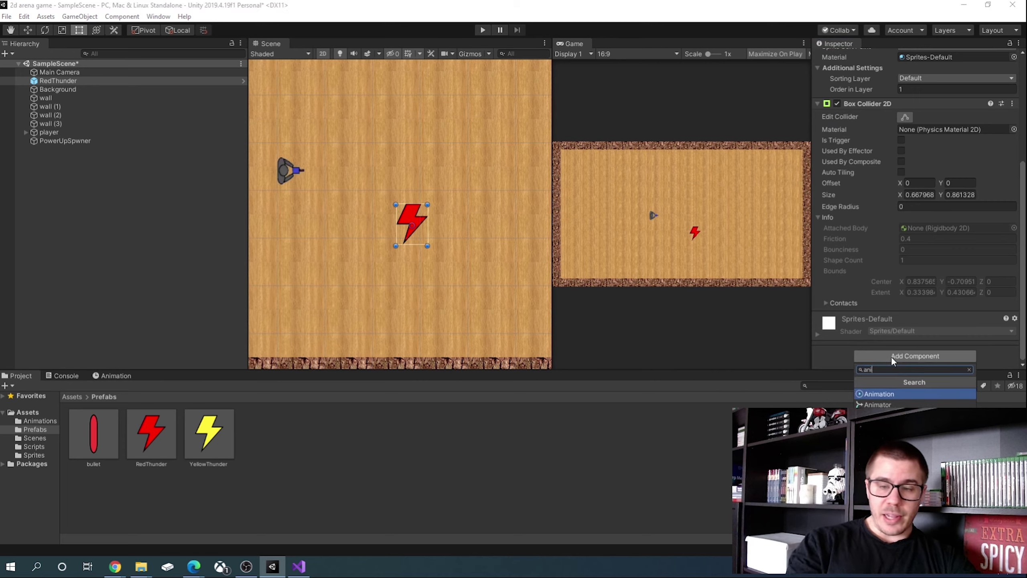
left_click(877, 404)
scroll(889, 267, "down", 3)
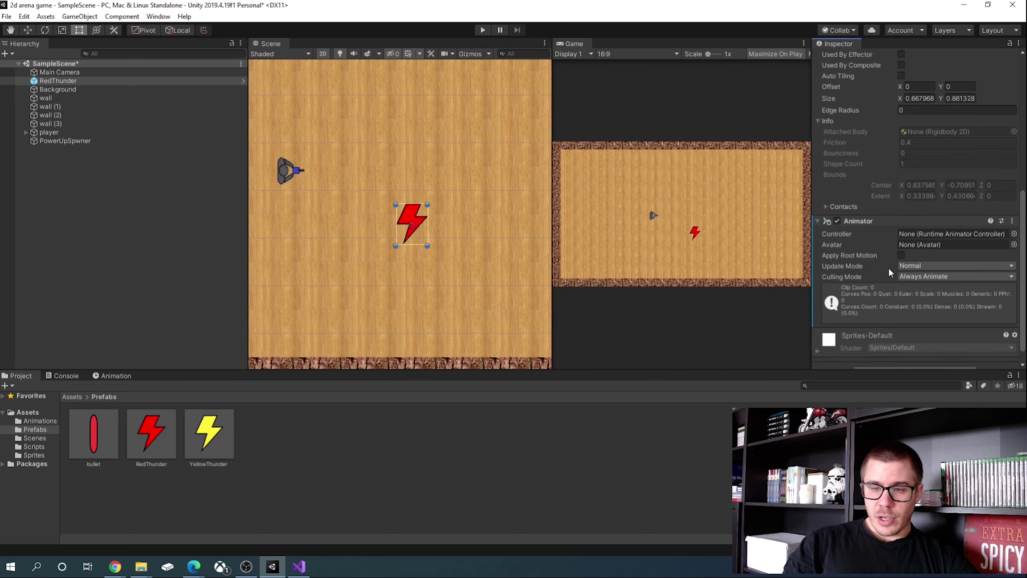
scroll(889, 267, "down", 1)
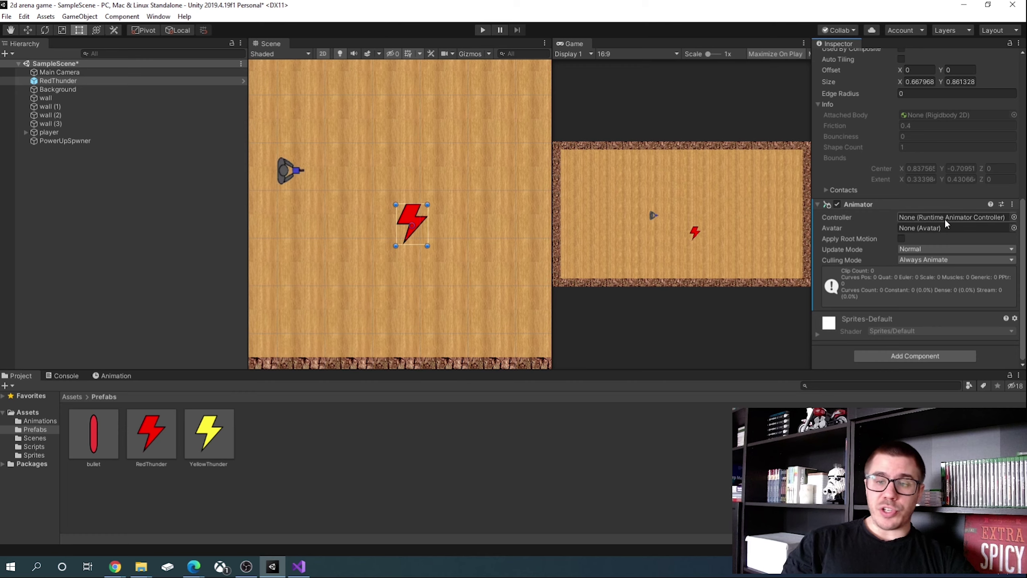
left_click(36, 421)
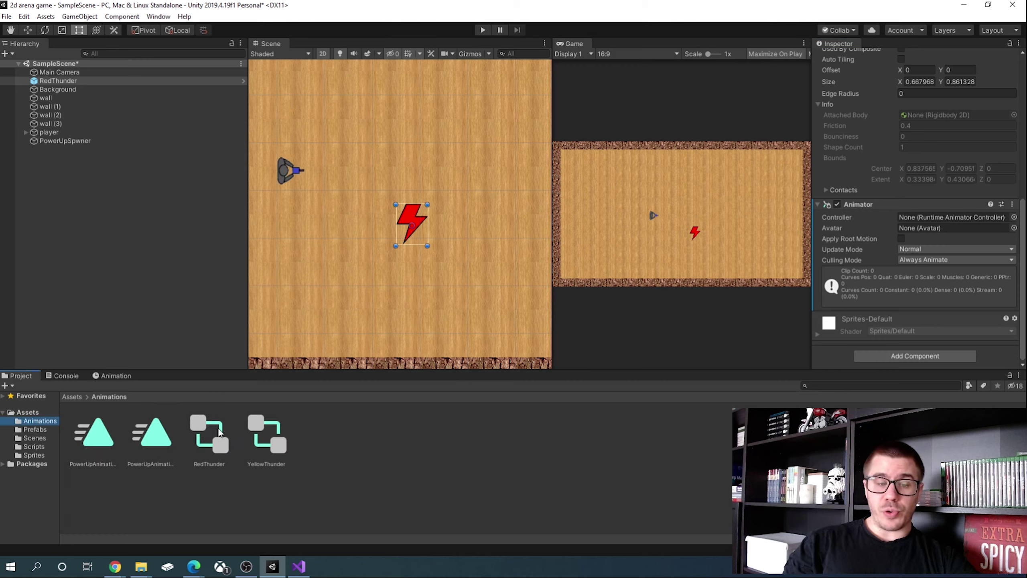
left_click_drag(218, 432, 915, 223)
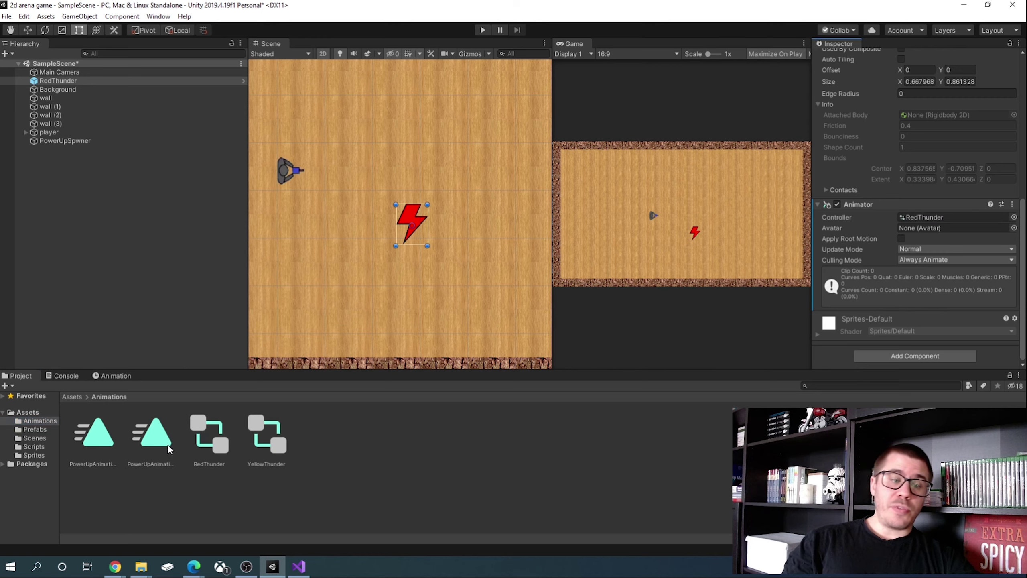
Enable Loop Time on PowerUpAnimation2 and open the clip for editing in the Animation window.
left_click(156, 440)
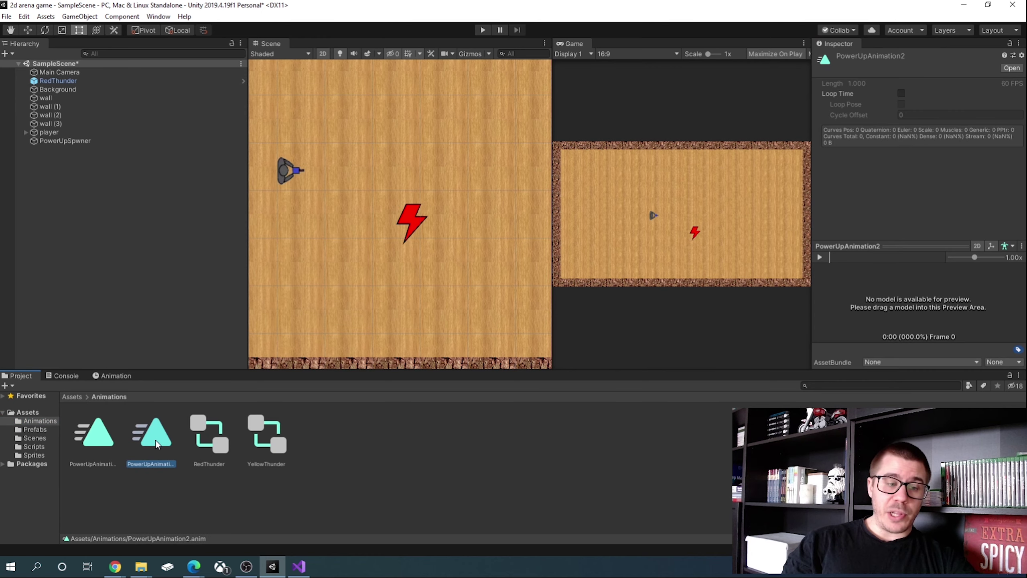
left_click(901, 93)
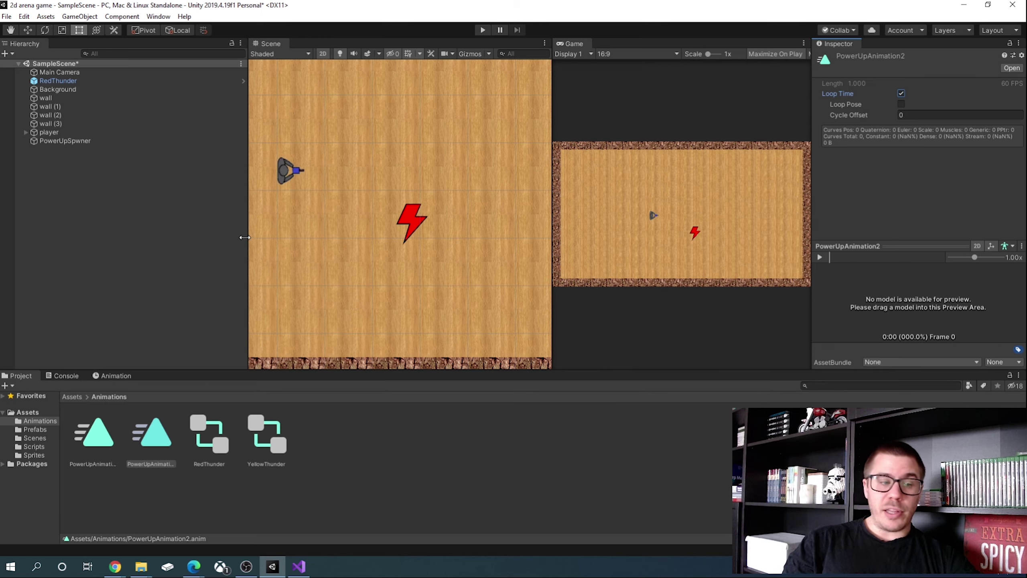
double_click(154, 438)
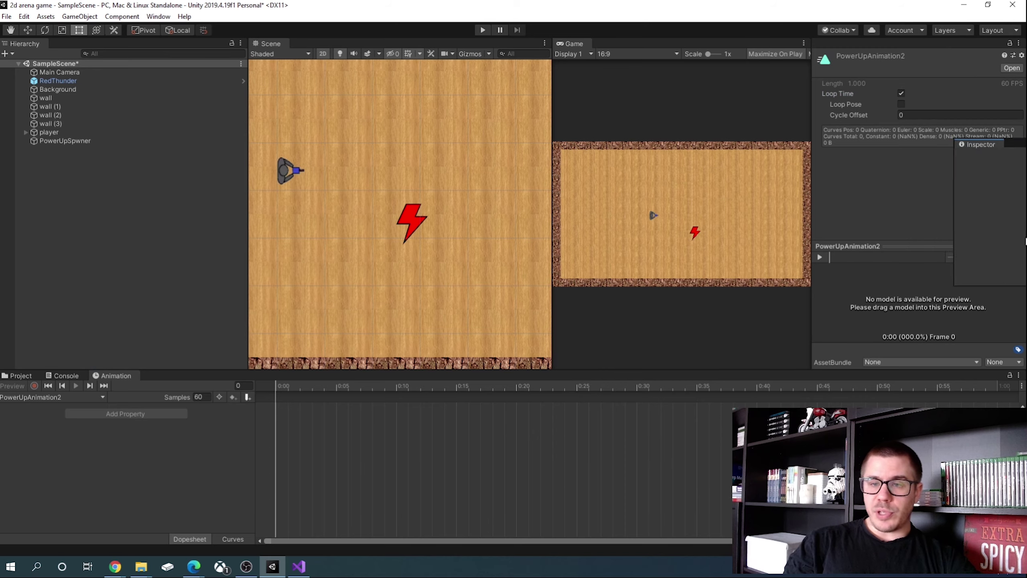
left_click_drag(812, 202, 734, 204)
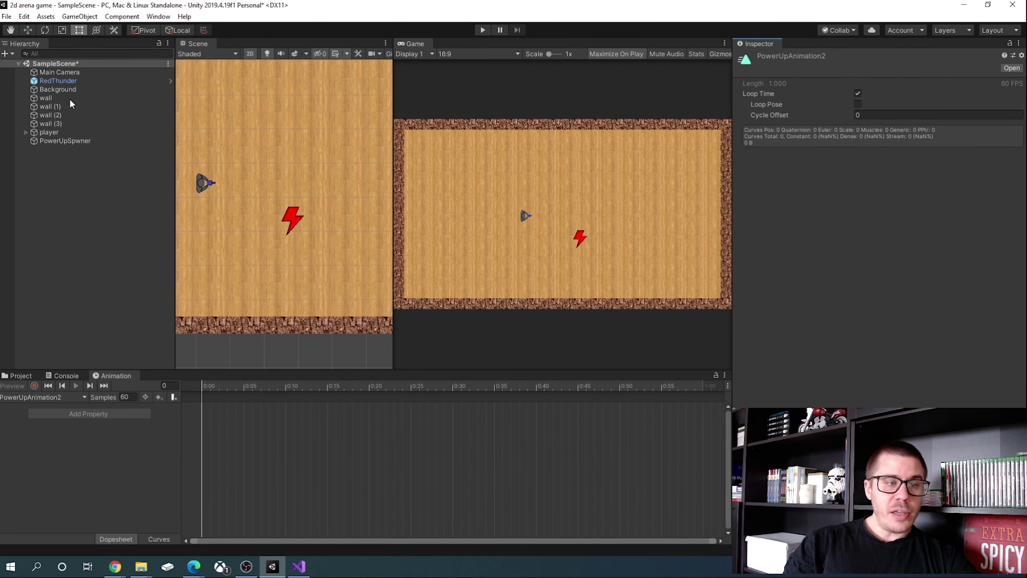
Add the Transform Rotation property of the RedThunder scene object to the PowerUpAnimation2 clip.
left_click(73, 80)
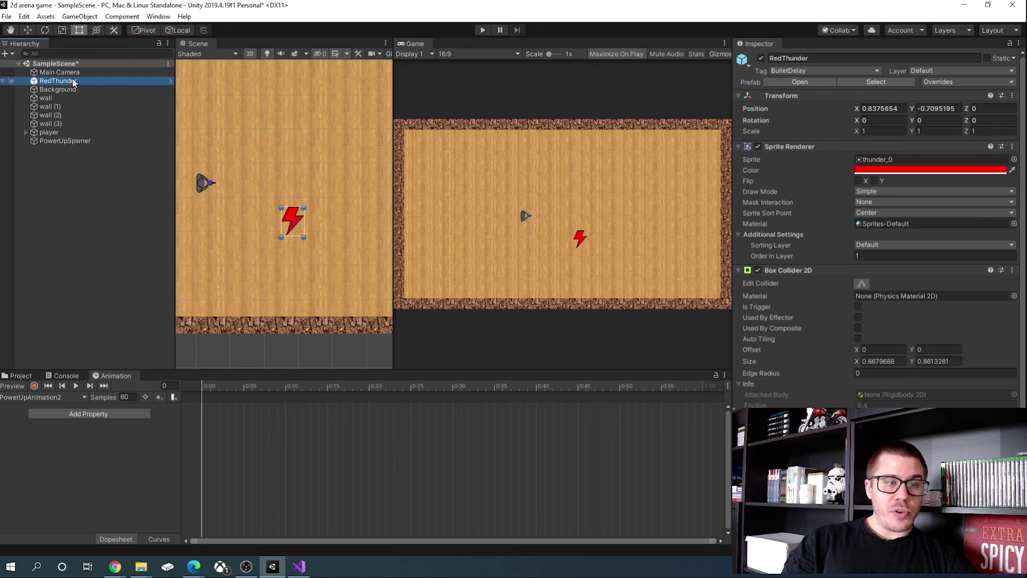
left_click(97, 416)
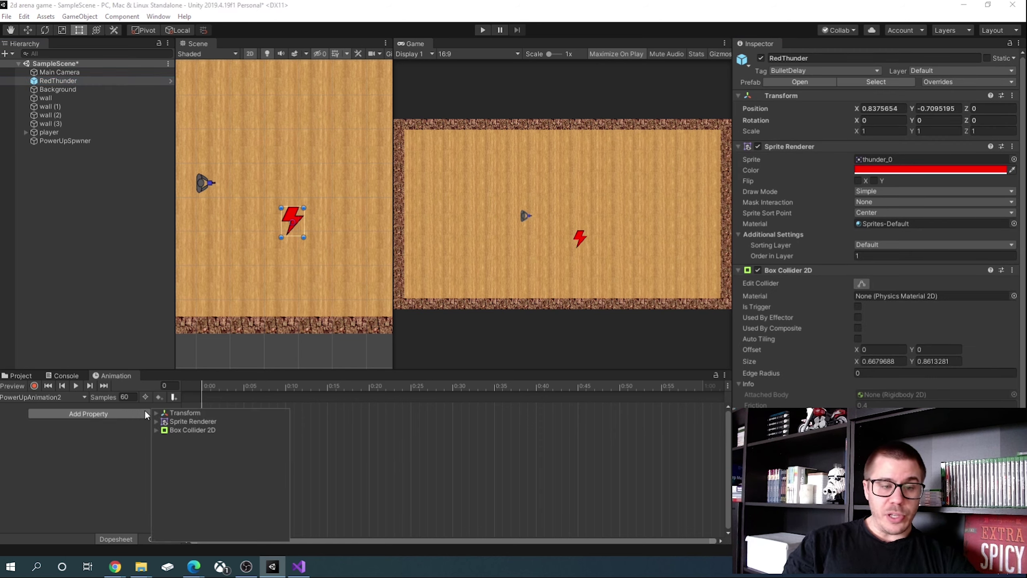
left_click(157, 413)
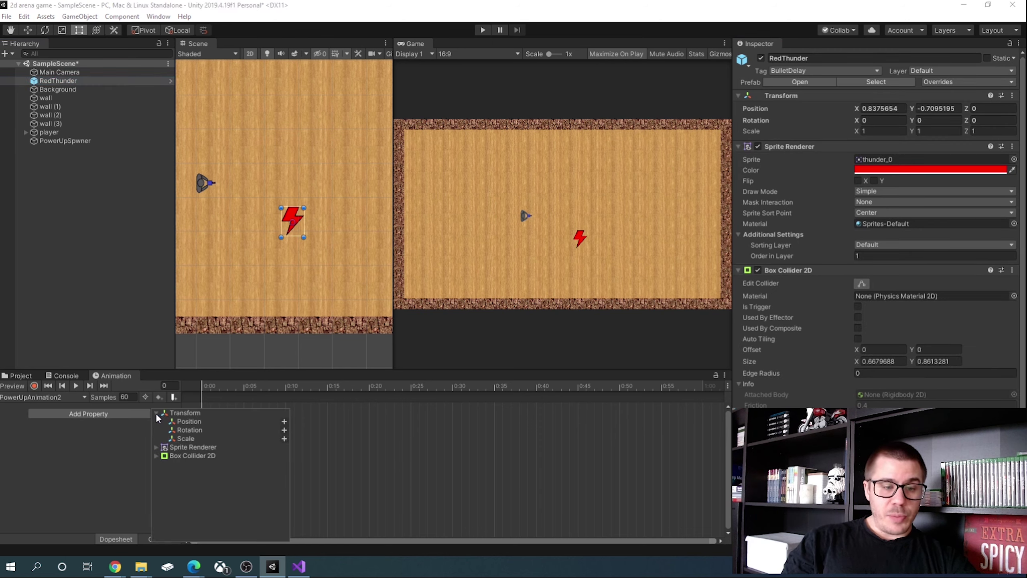
left_click(284, 430)
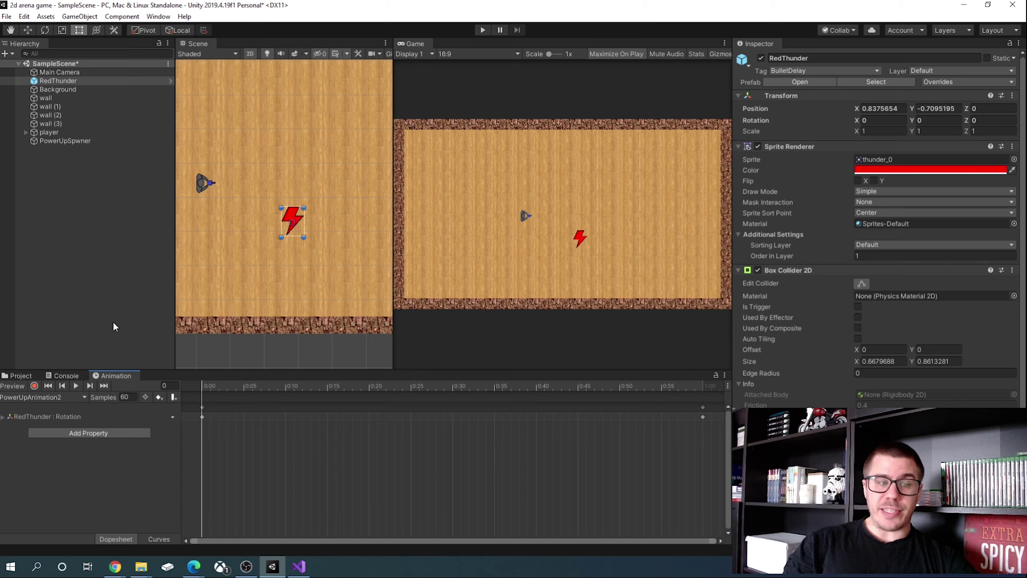
Record a Z rotation of 260 on RedThunder at frame 60 of the clip, and end keyframe recording.
left_click(34, 386)
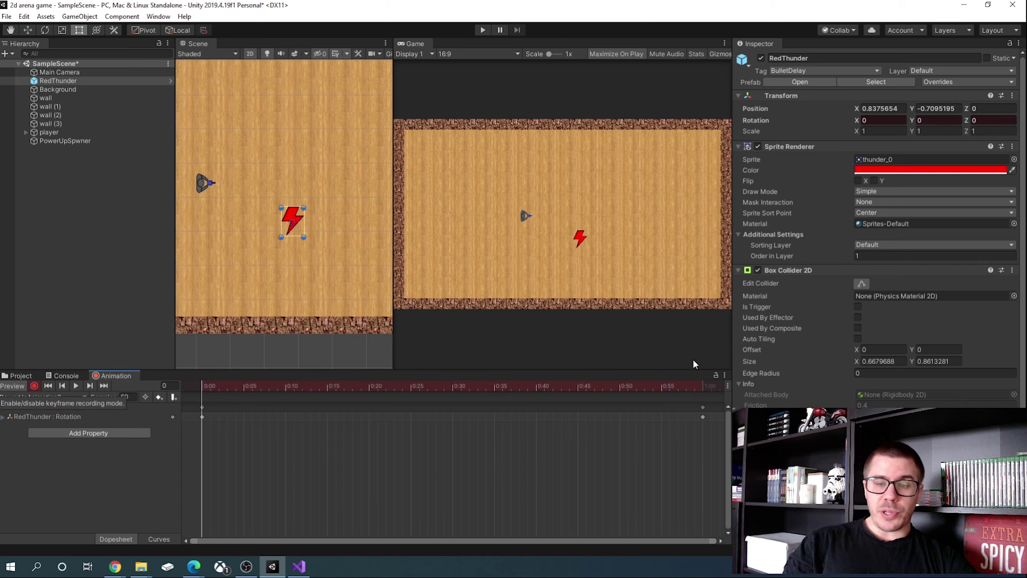
left_click(702, 385)
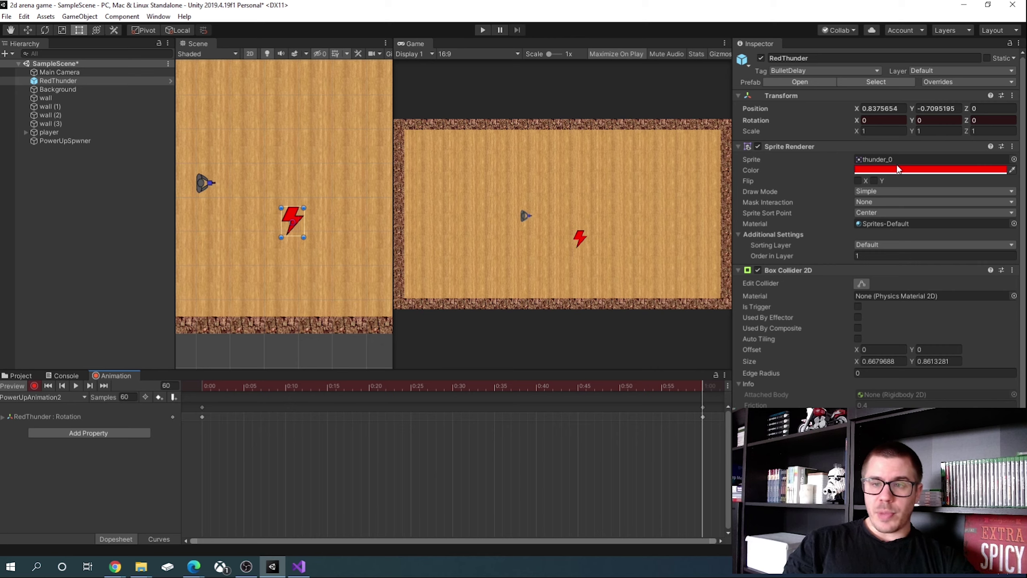
left_click(978, 116)
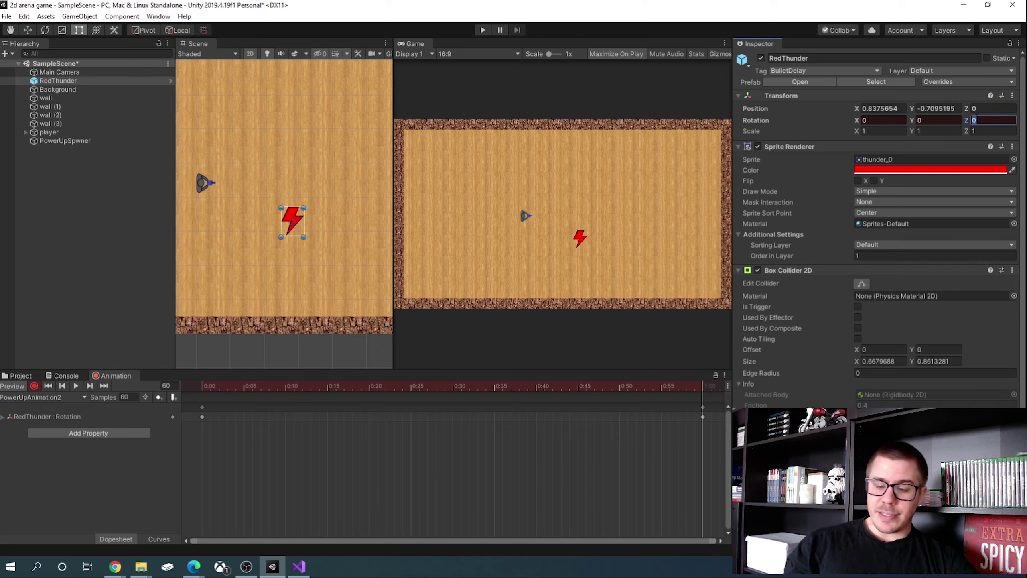
type("260")
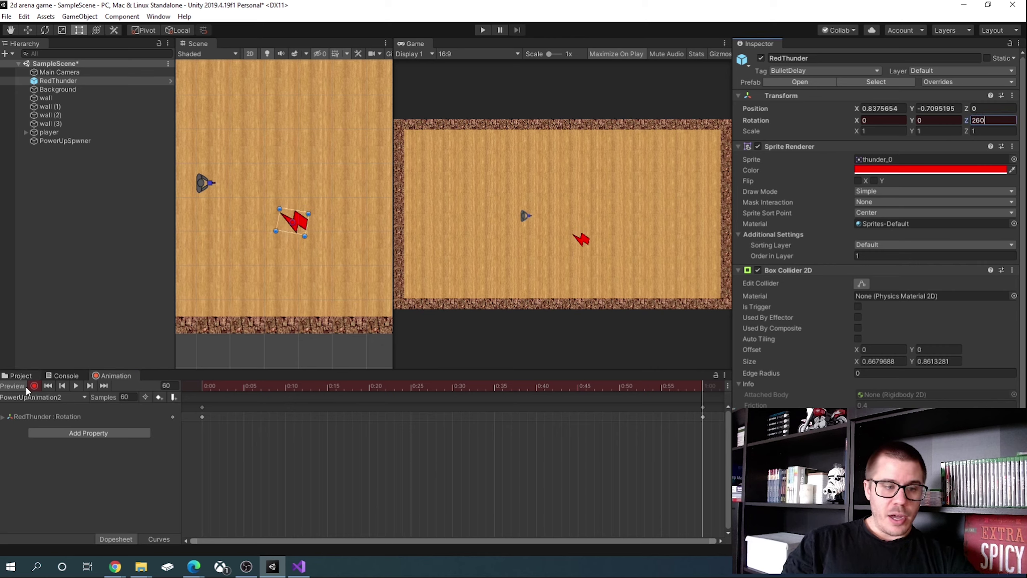
left_click(35, 385)
Preview the rotation animation and go to frame 60 to check the end keyframe's rotation.
left_click(76, 386)
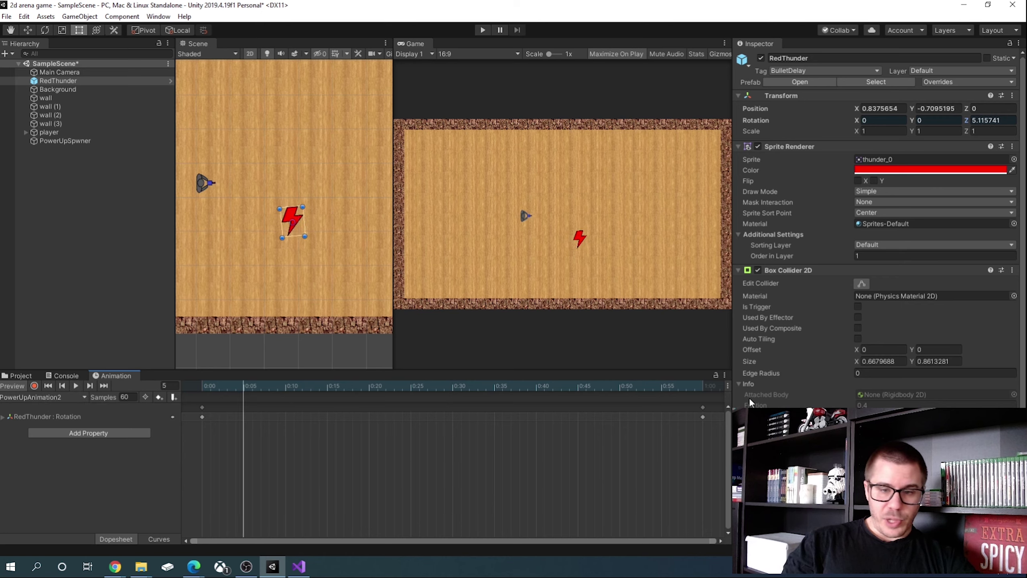
left_click(704, 384)
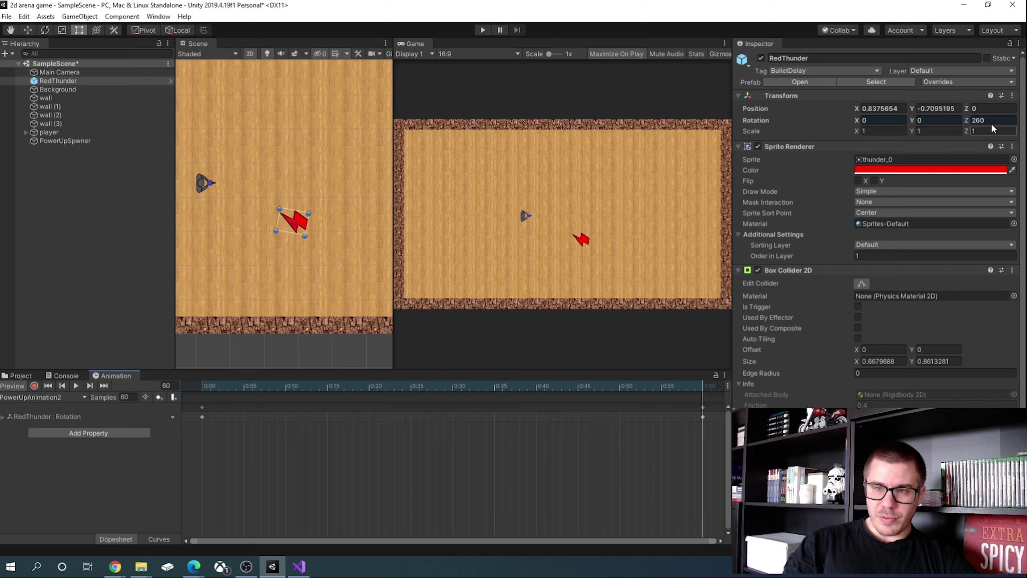
Record a Z rotation of 360 on RedThunder at frame 60 of the clip, end recording, and preview the animation.
left_click(35, 386)
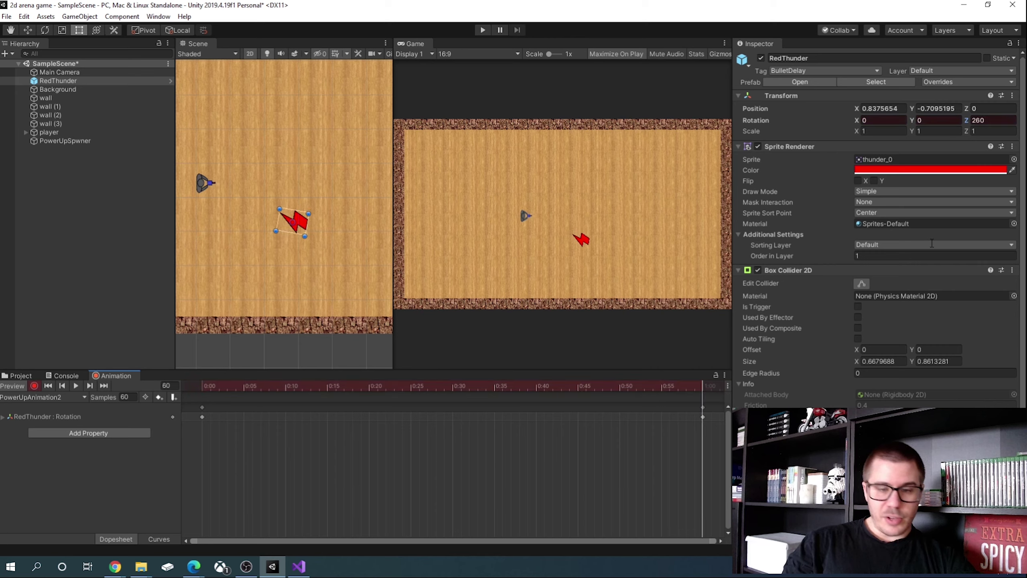
left_click(986, 120)
type("360")
key("Return")
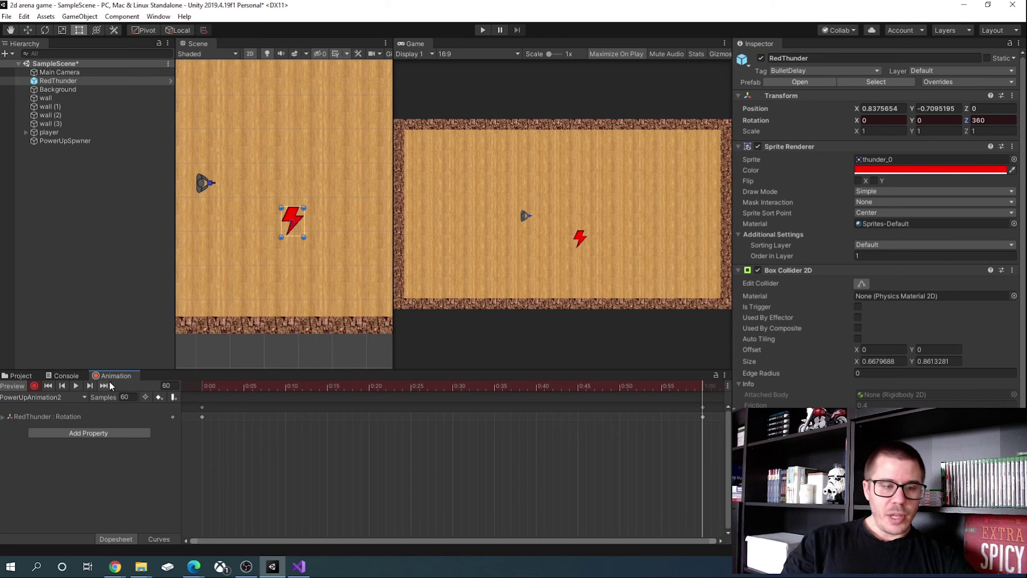
left_click(36, 386)
left_click(72, 385)
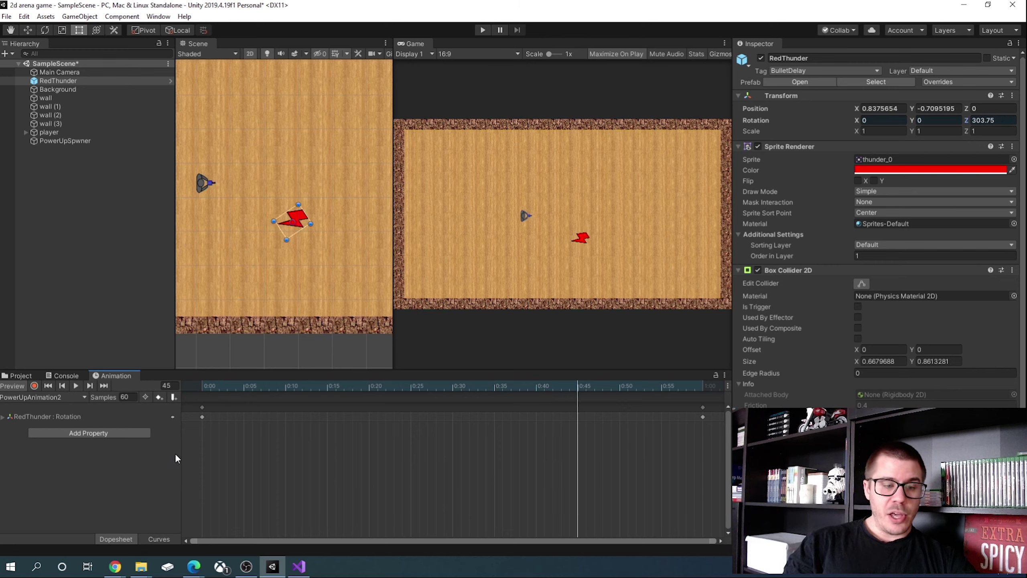
Display the clip's rotation curve and set both tangents of its first keyframe to Linear.
left_click(159, 539)
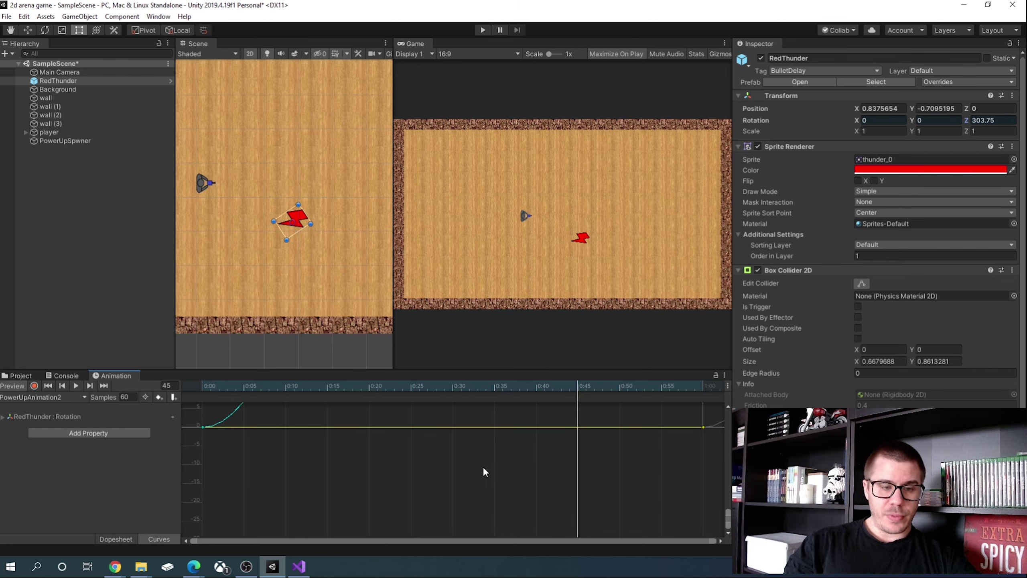
scroll(481, 468, "down", 3)
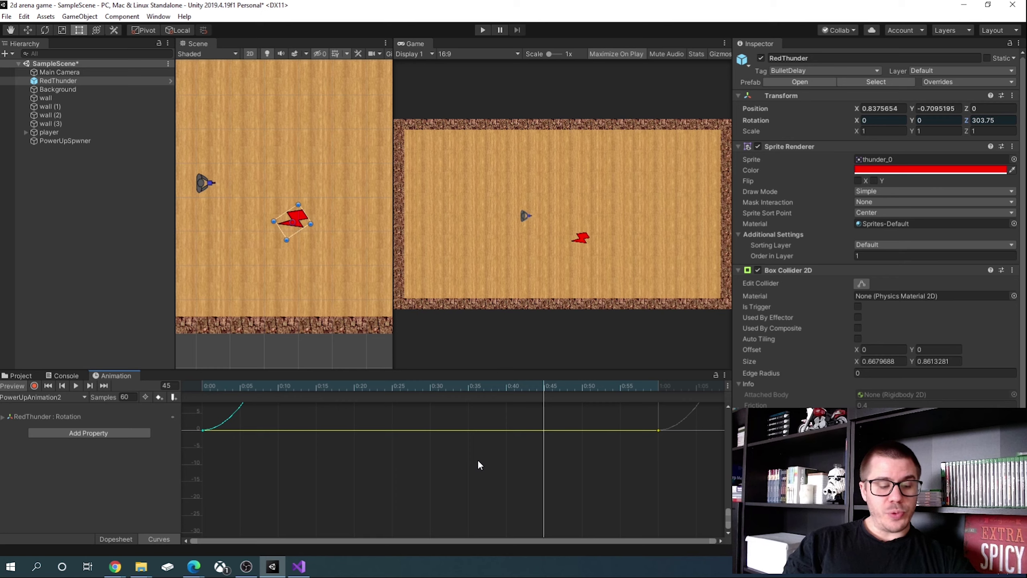
scroll(355, 445, "down", 4, "shift")
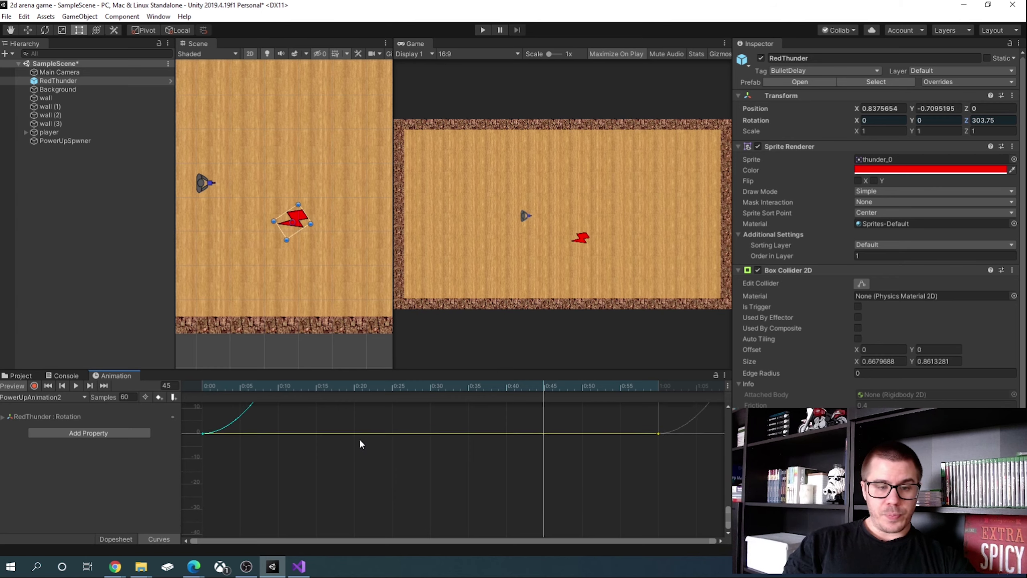
scroll(365, 441, "down", 6, "shift")
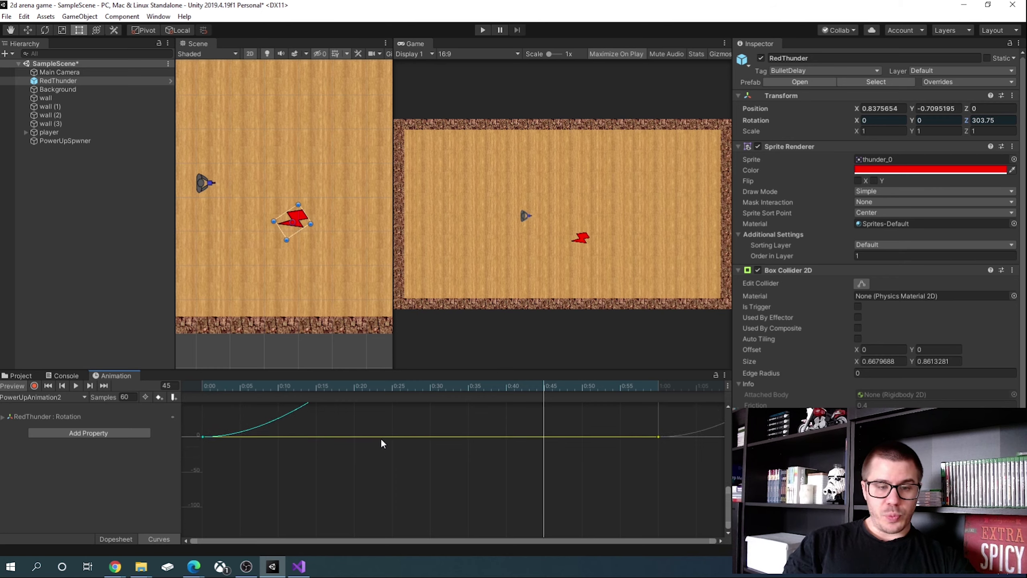
scroll(392, 436, "down", 5, "shift")
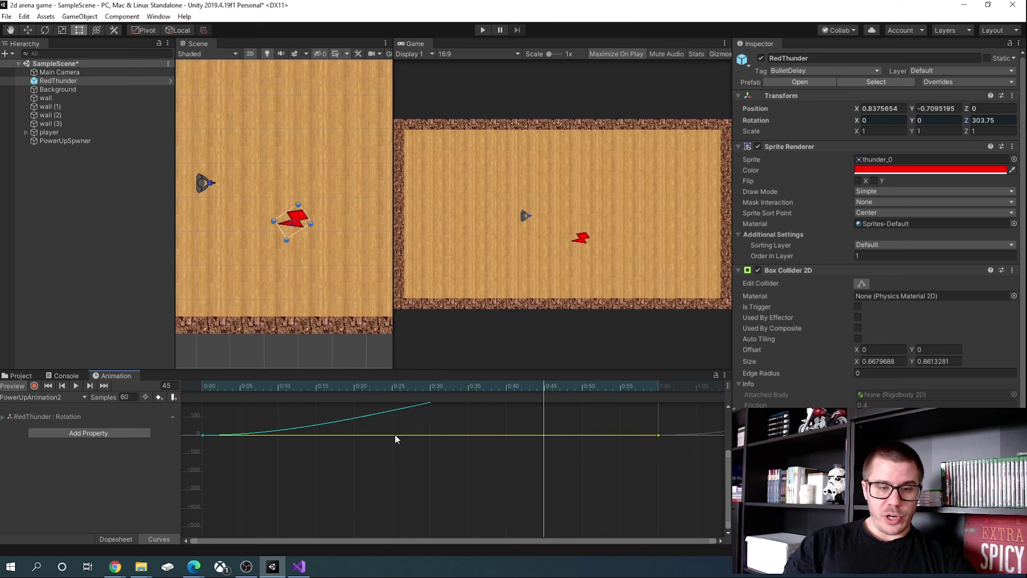
scroll(395, 436, "down", 1, "shift")
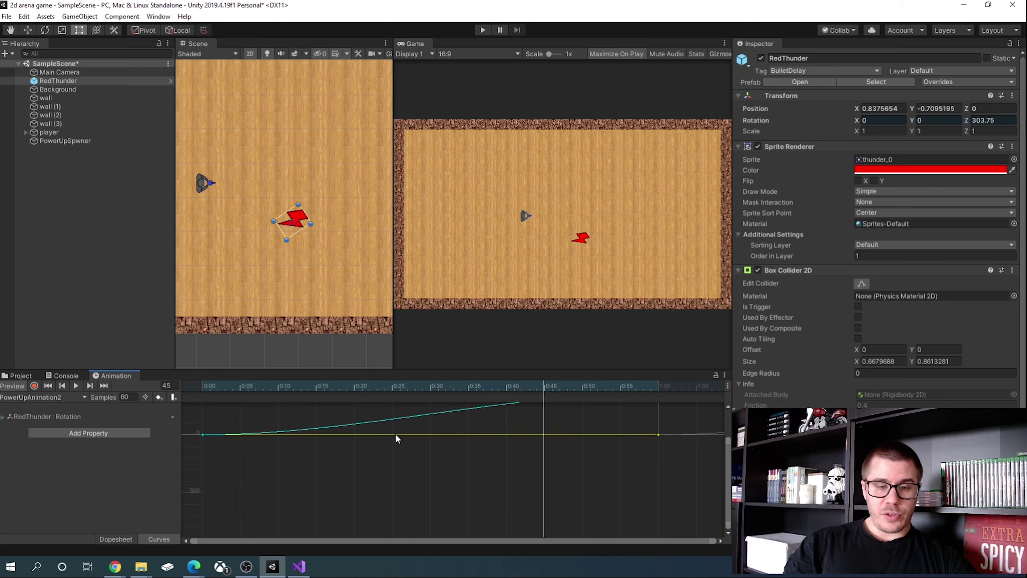
scroll(395, 434, "down", 5, "ctrl")
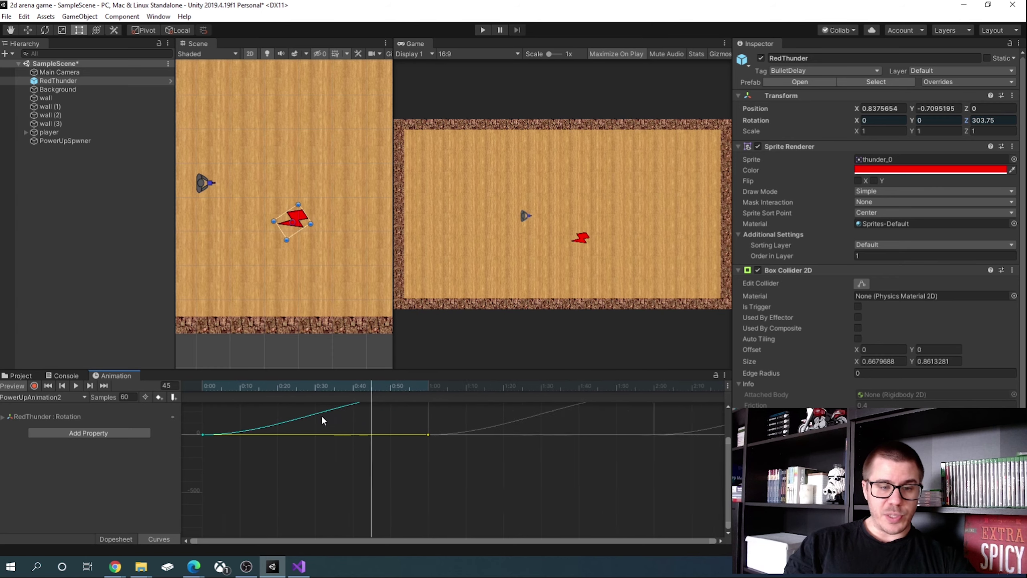
scroll(321, 417, "down", 3, "ctrl")
left_click_drag(730, 483, 729, 453)
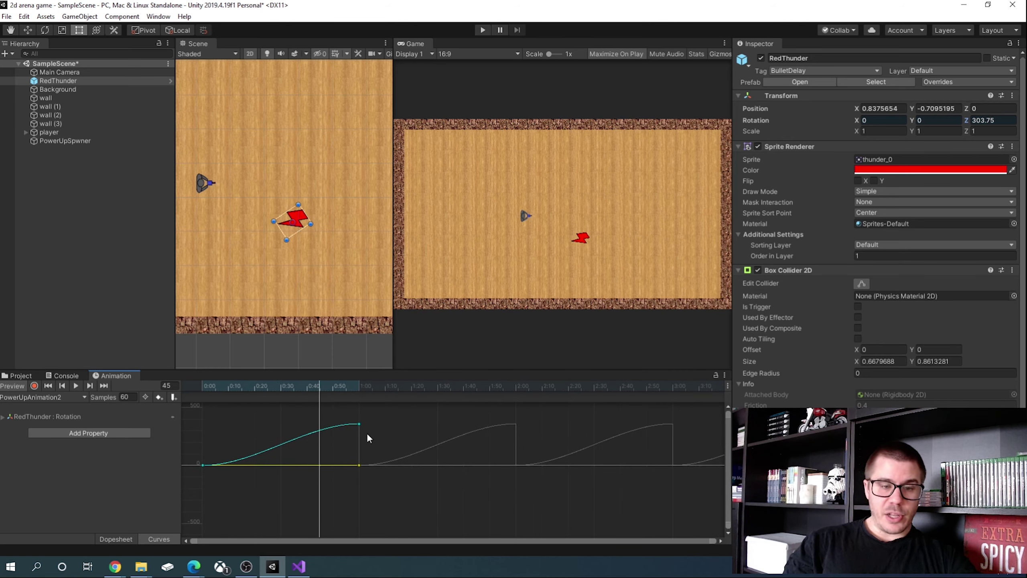
right_click(202, 465)
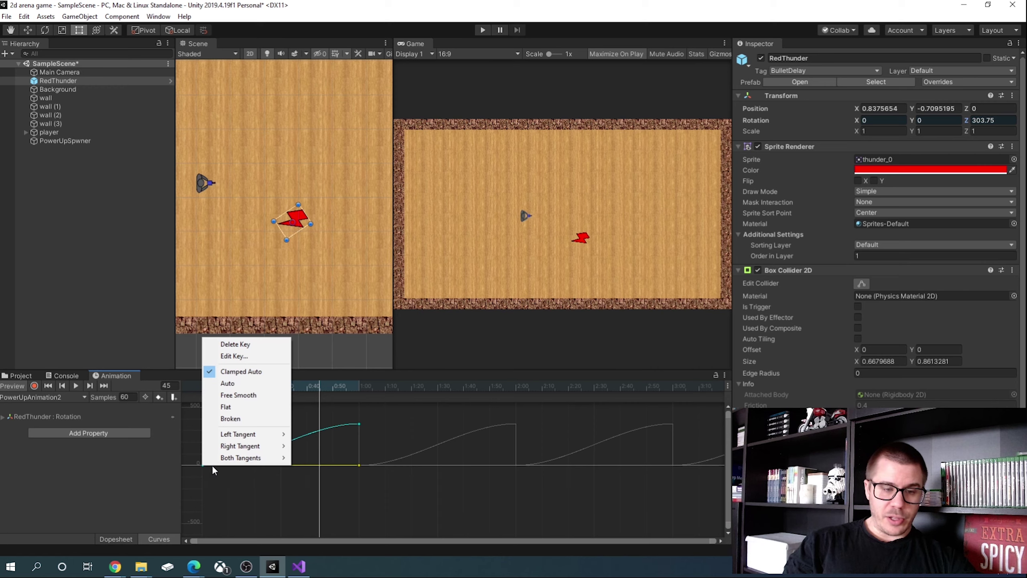
mouse_move(225, 459)
left_click(320, 470)
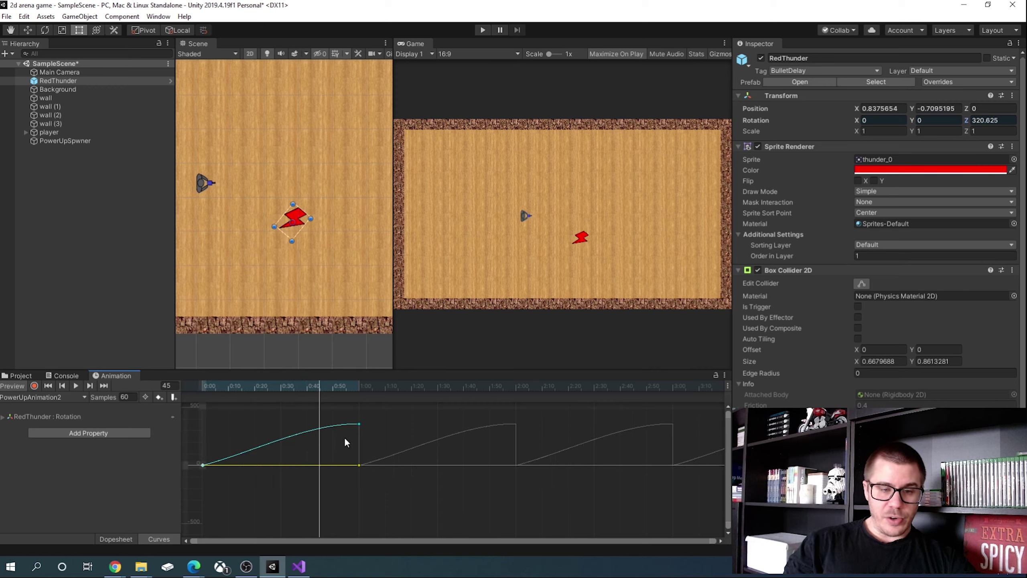
Set both tangents of the end keyframe of the rotation curve to Linear and preview the animation.
right_click(360, 424)
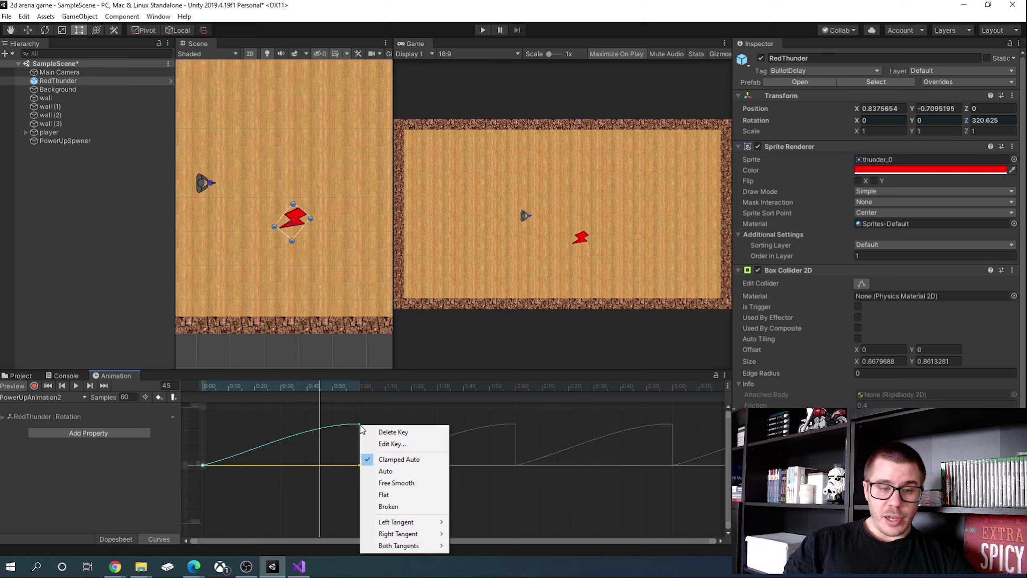
mouse_move(398, 545)
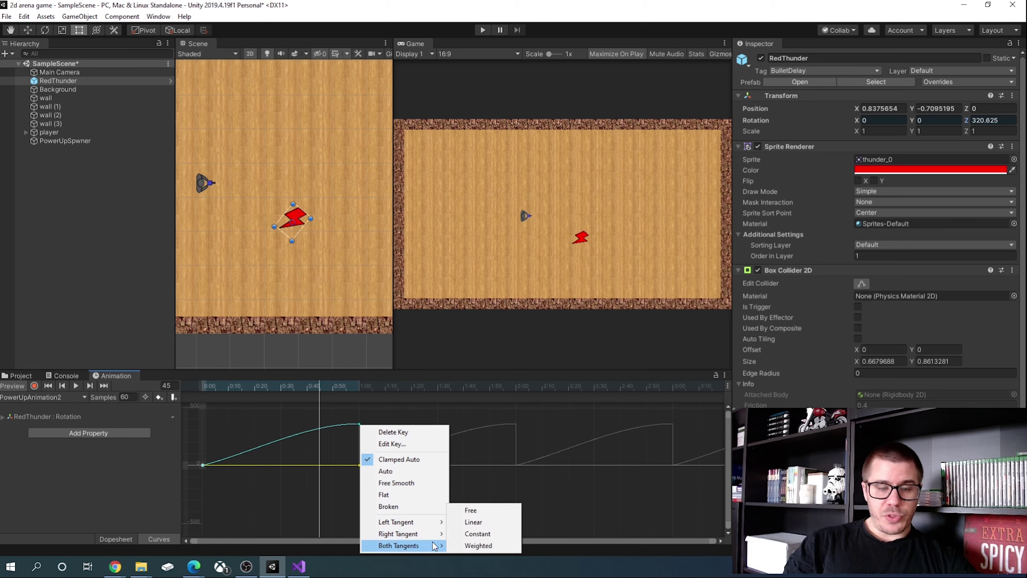
left_click(485, 523)
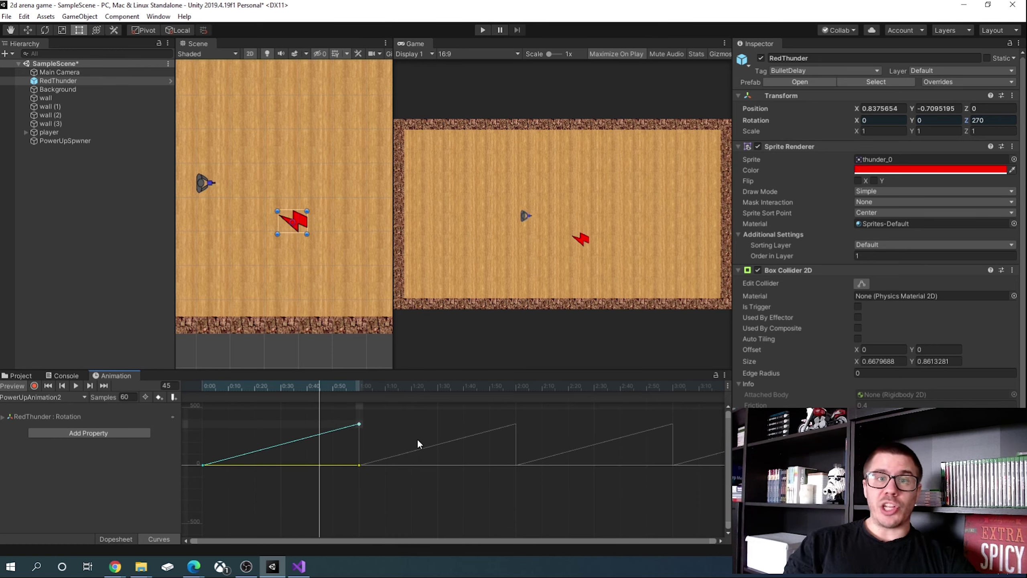
left_click(75, 386)
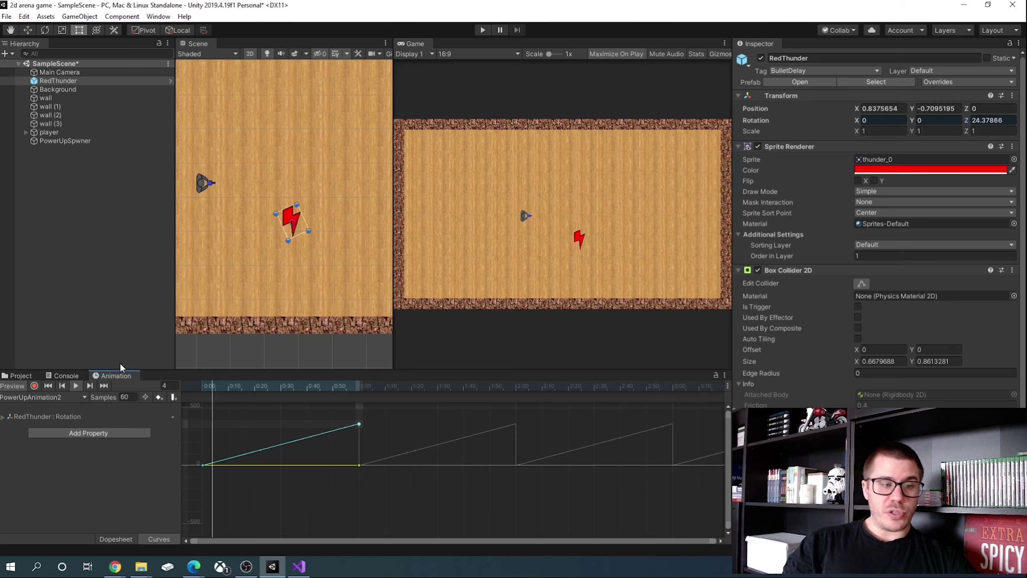
left_click(75, 386)
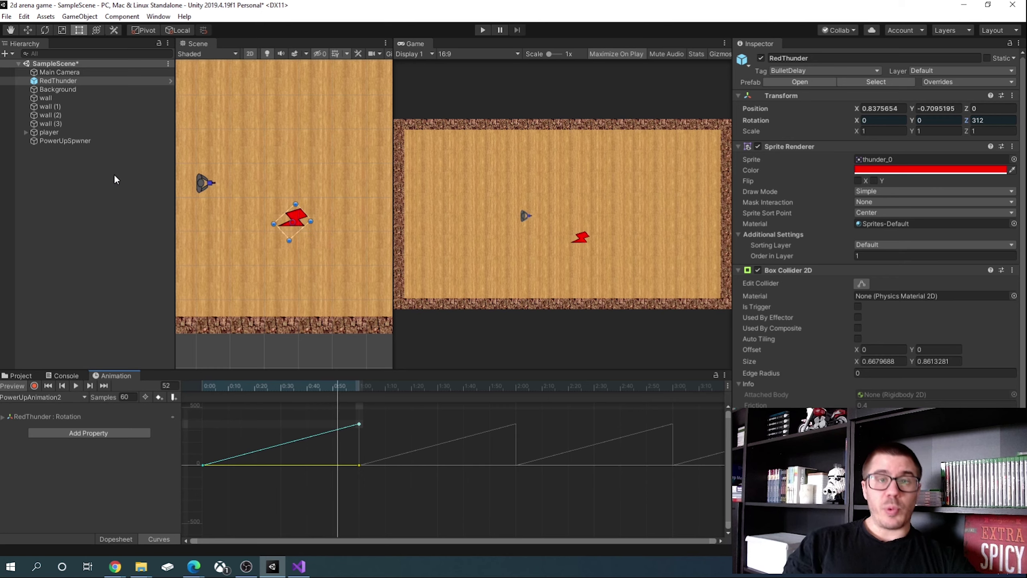
Apply all overrides of the RedThunder scene object to its prefab.
left_click(70, 81)
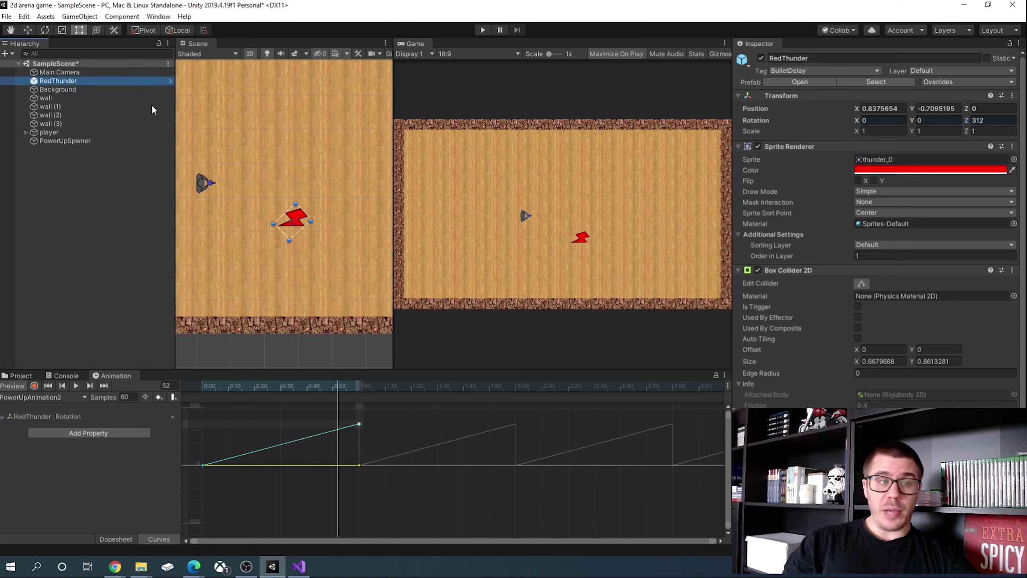
left_click(951, 83)
left_click(978, 168)
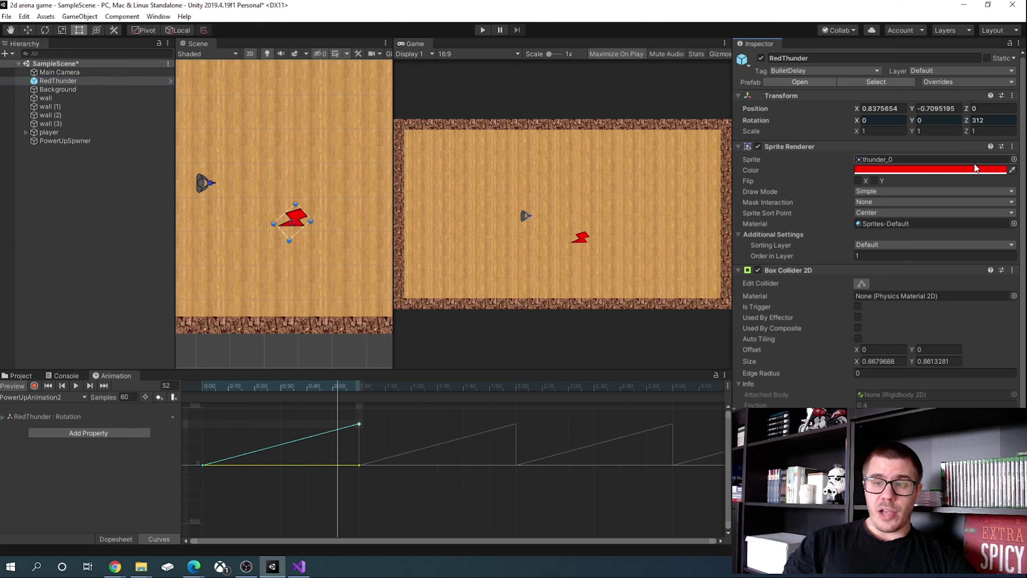
Delete the RedThunder object from the scene, return to the project assets, and run the game to test the power-ups.
left_click(71, 80)
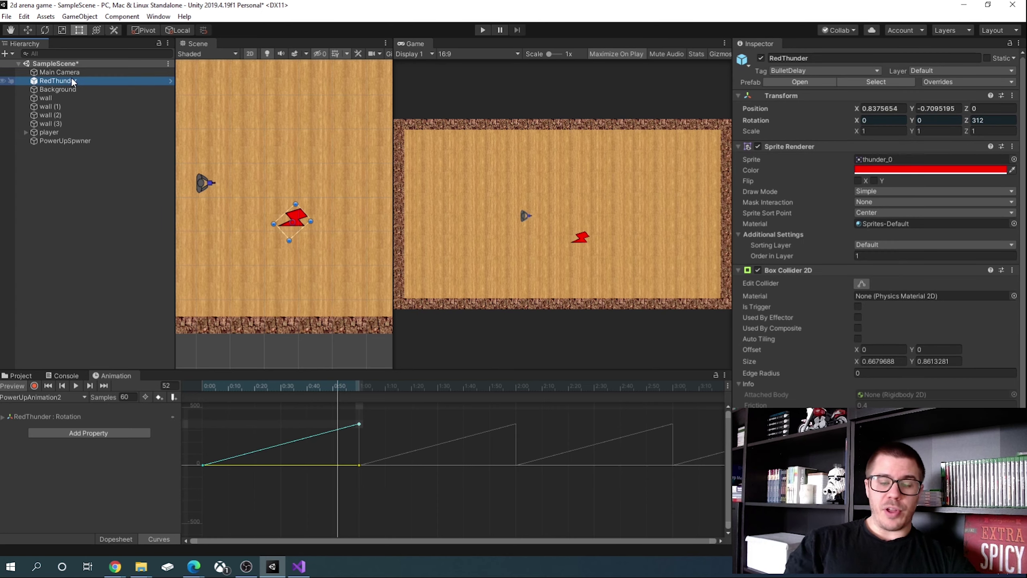
key("Delete")
left_click(21, 376)
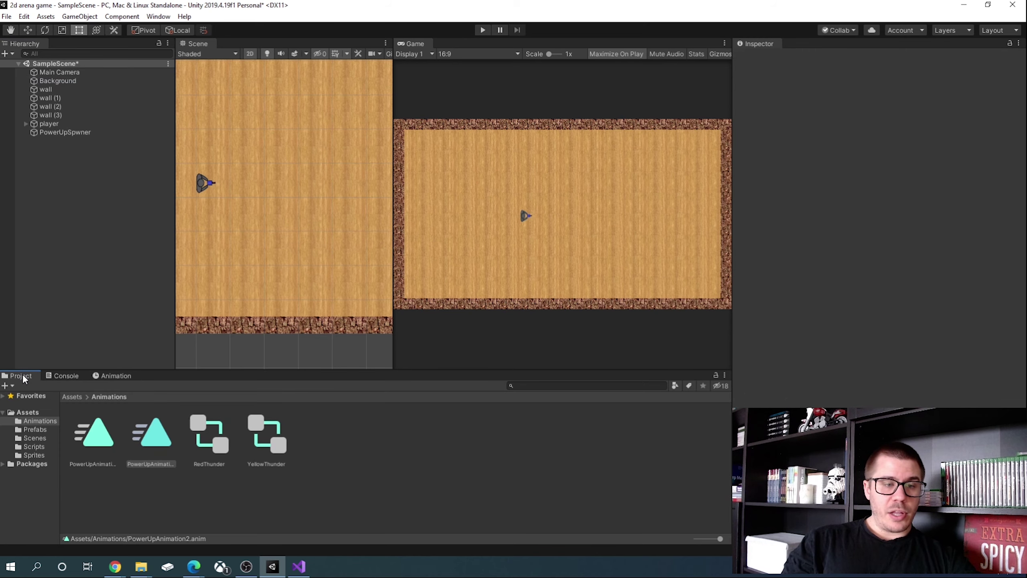
left_click(485, 32)
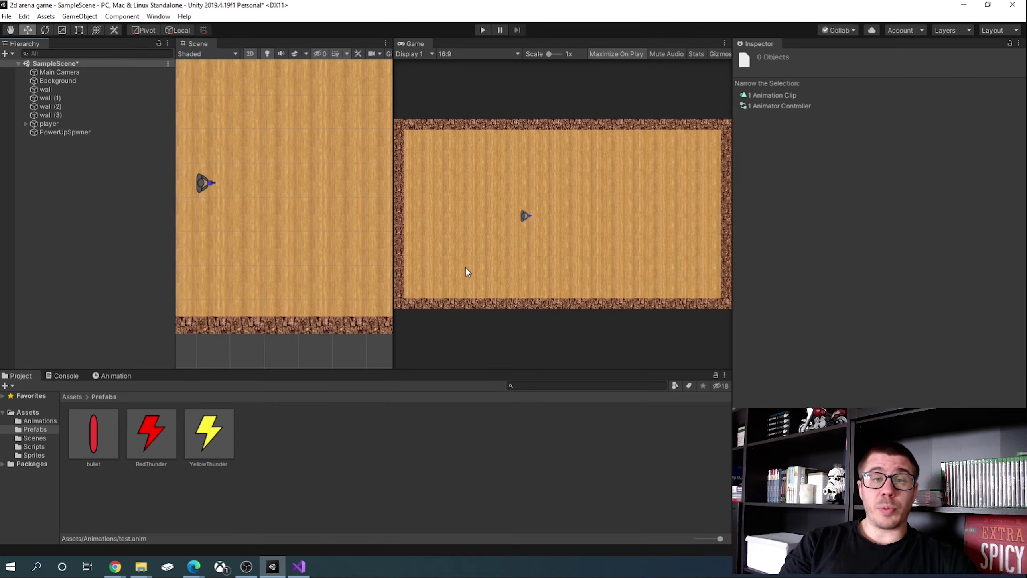
Create an empty game object in the scene and name it test.
right_click(110, 191)
left_click(155, 292)
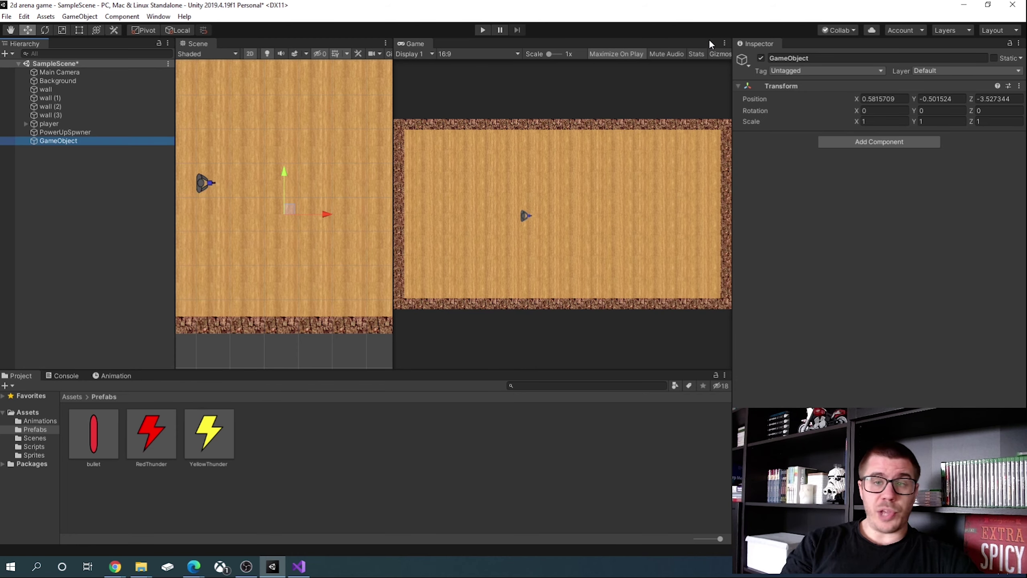
left_click(786, 57)
type("test")
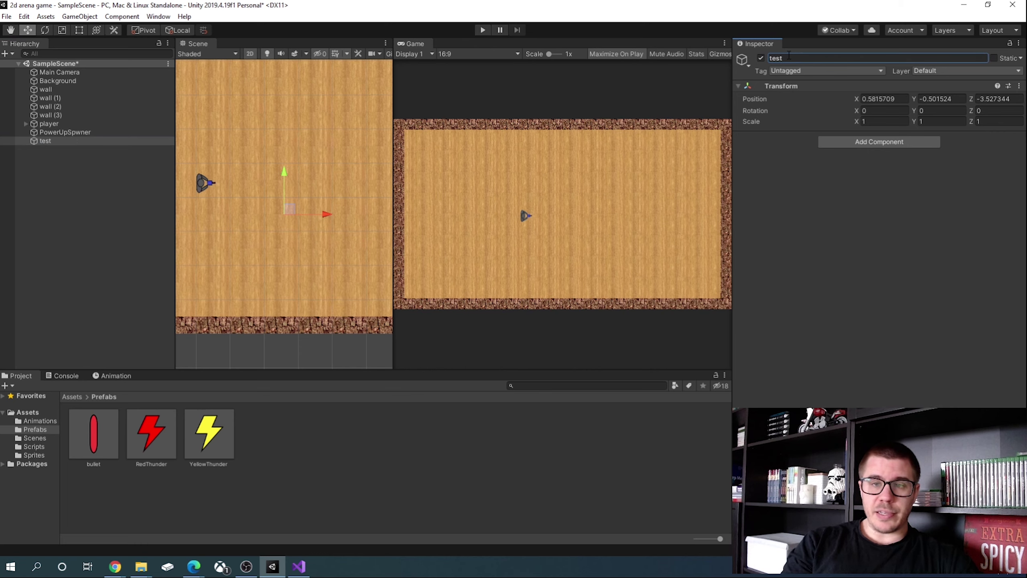
Add a Sprite Renderer component to the test object and assign the thunder sprite to it.
left_click(903, 143)
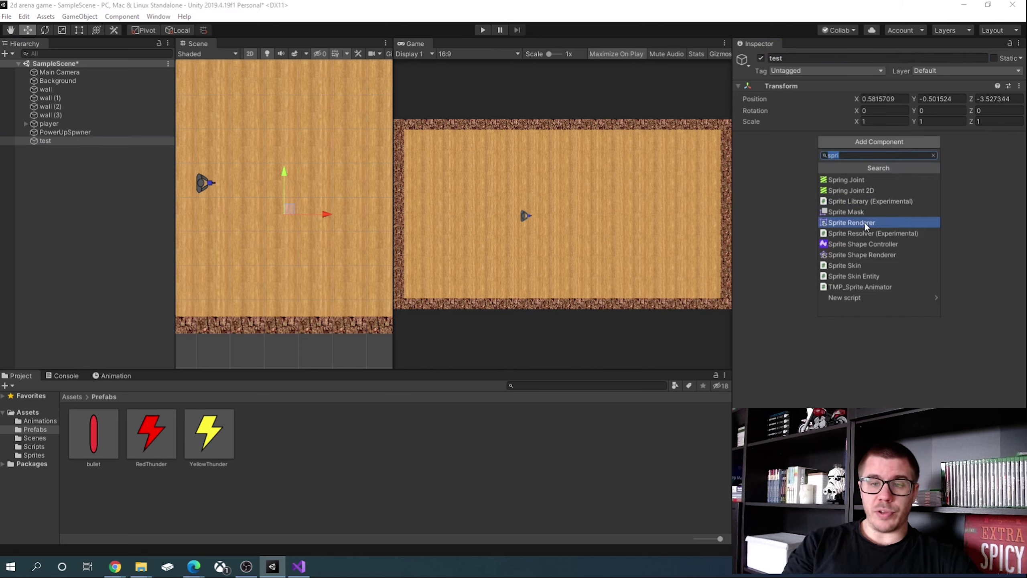
left_click(865, 223)
left_click(43, 455)
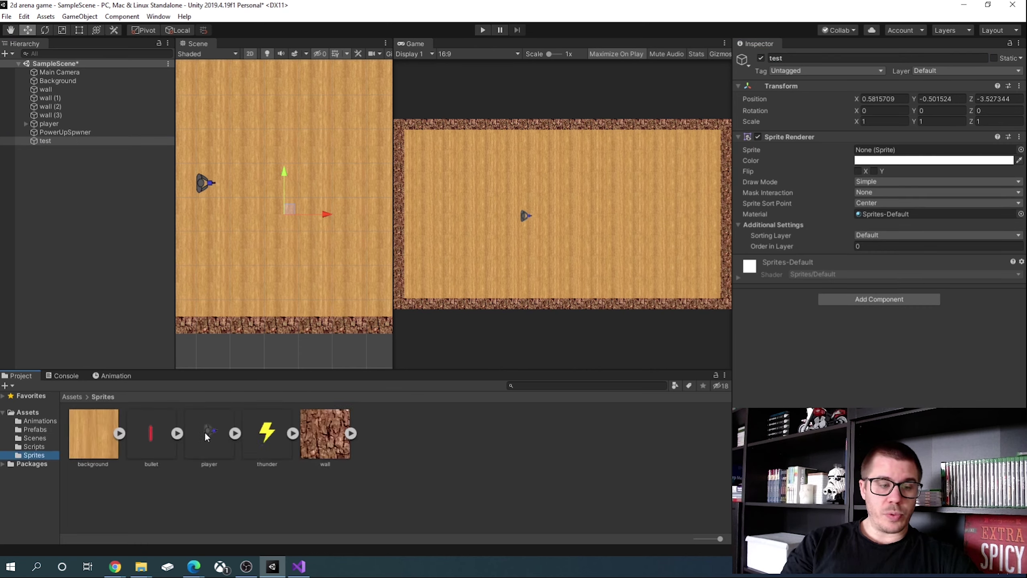
left_click_drag(267, 432, 888, 151)
Set the test object's sprite color to black and its Order in Layer to 1.
left_click(892, 161)
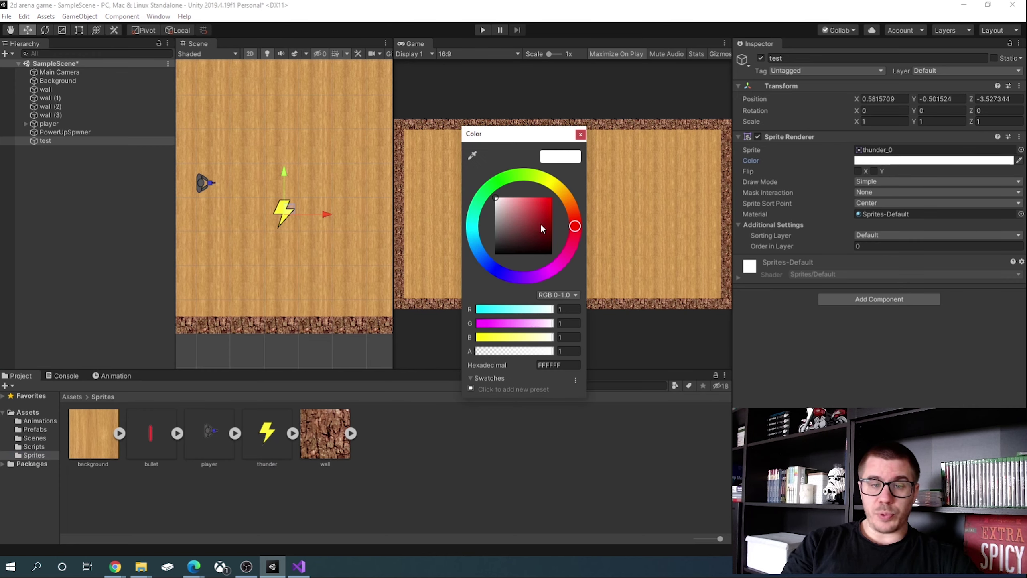
left_click_drag(541, 225, 495, 254)
left_click(581, 135)
left_click(877, 246)
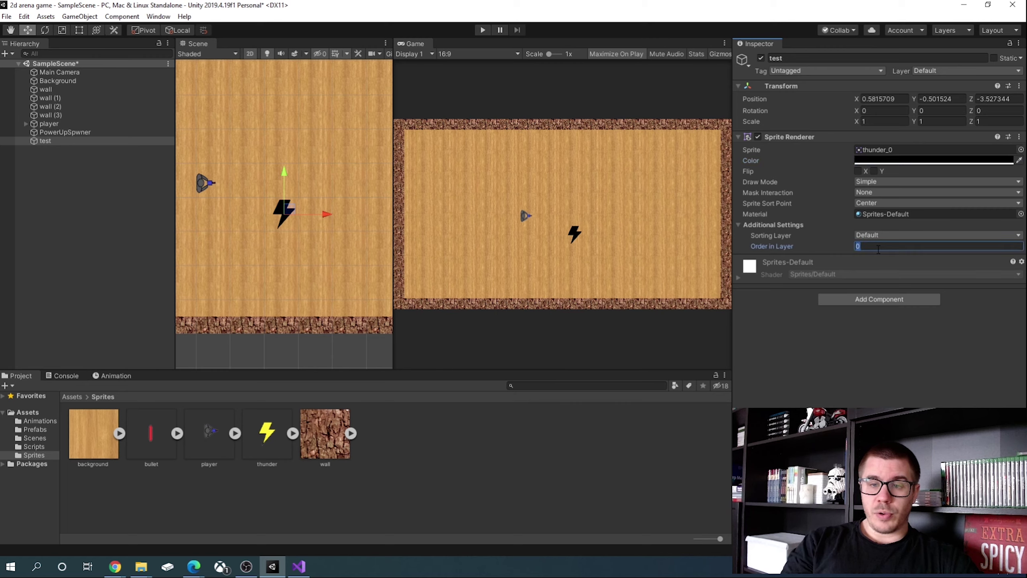
left_click(369, 495)
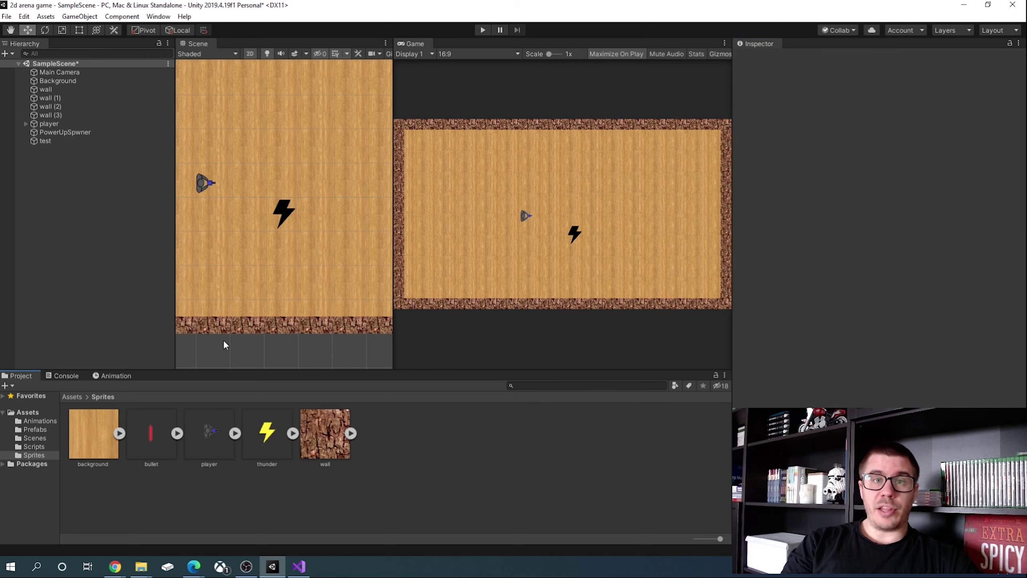
Create an animation clip named test for the test object in the Animations folder.
left_click(69, 140)
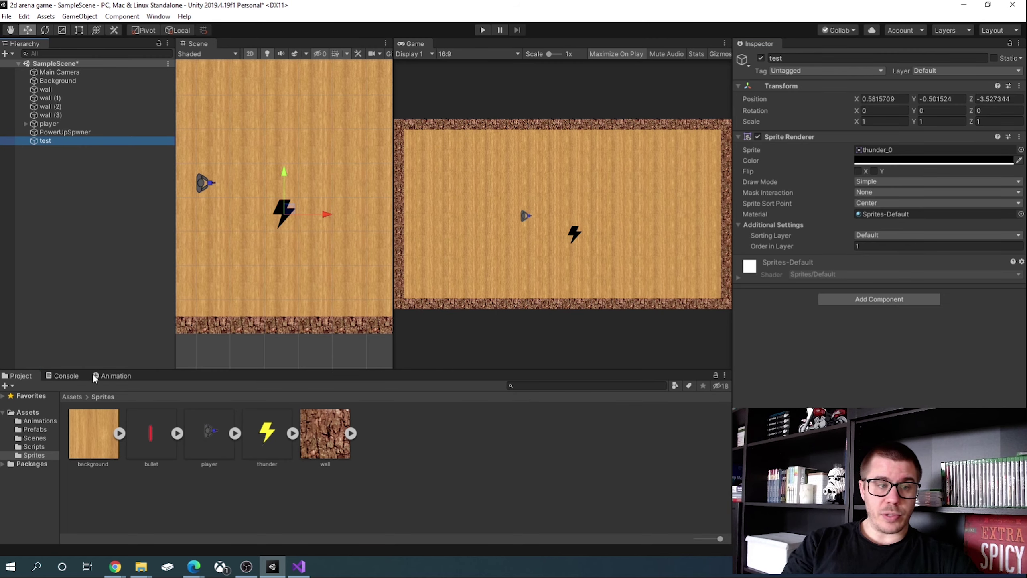
left_click(112, 376)
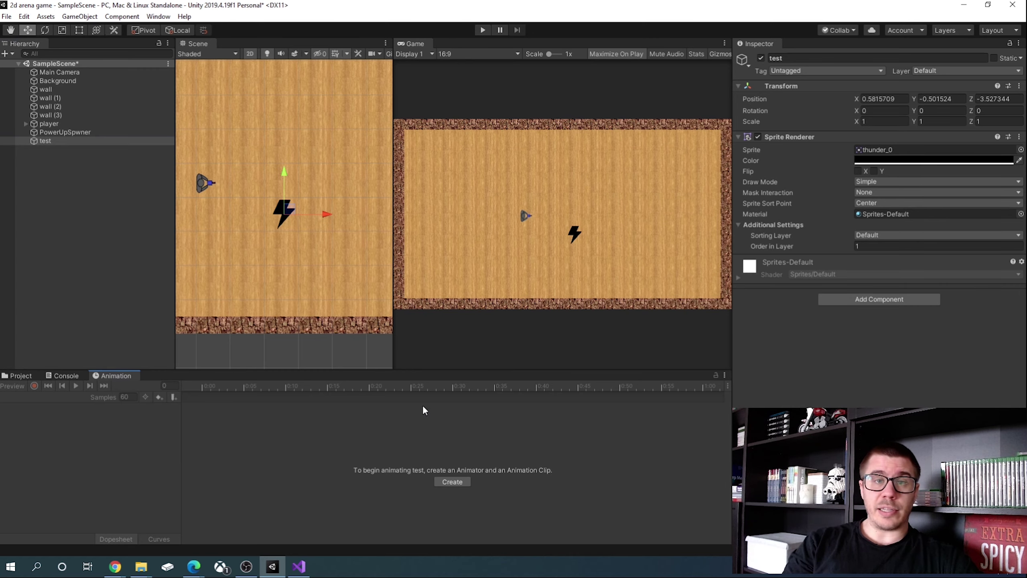
left_click(453, 482)
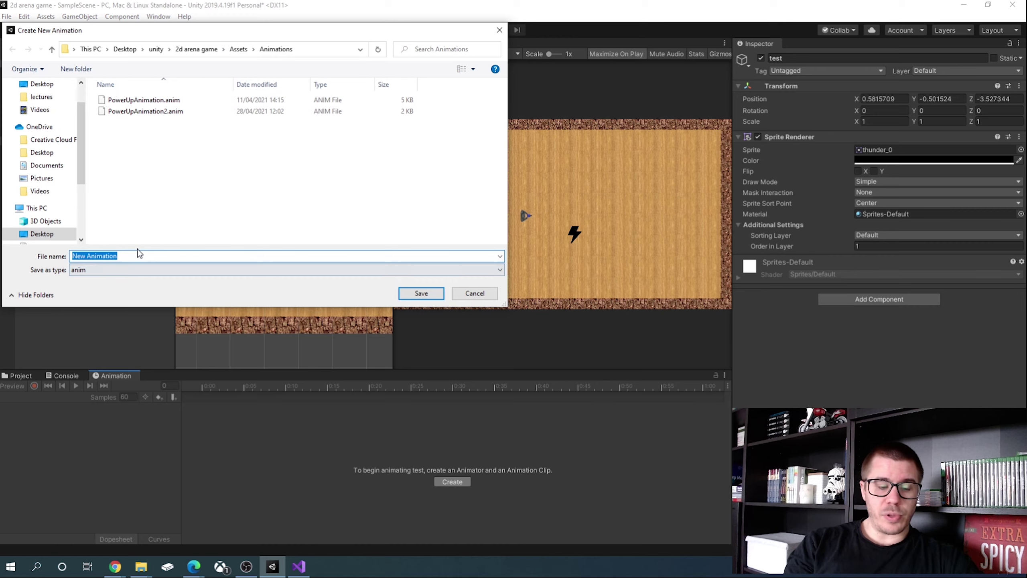
type("test")
key("Return")
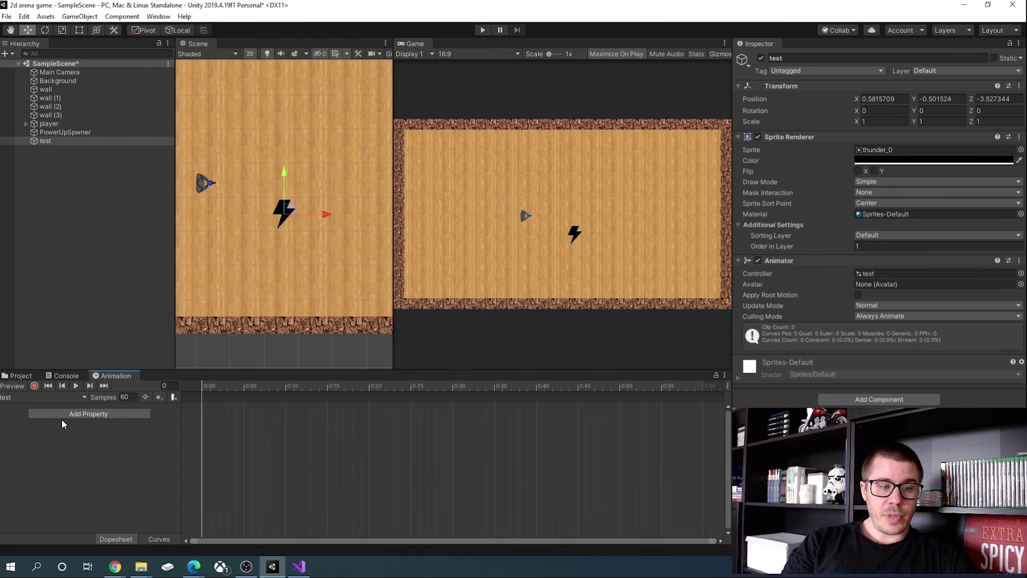
Add the test object's Transform Position property to the test animation clip.
left_click(83, 413)
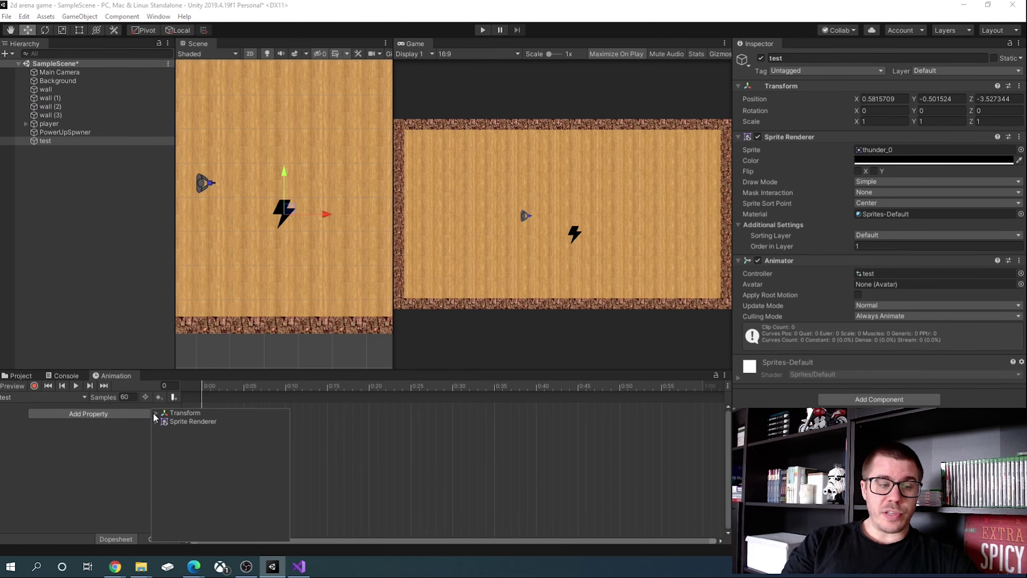
left_click(156, 413)
left_click(285, 422)
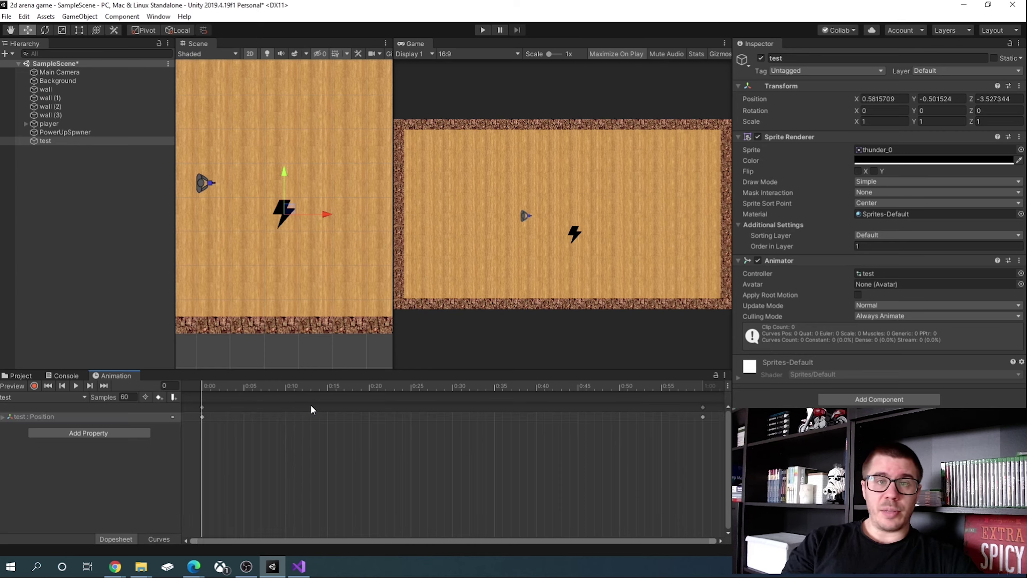
Record a 0:30 keyframe that moves the test object horizontally to about X 2.61, and preview the clip.
left_click(34, 386)
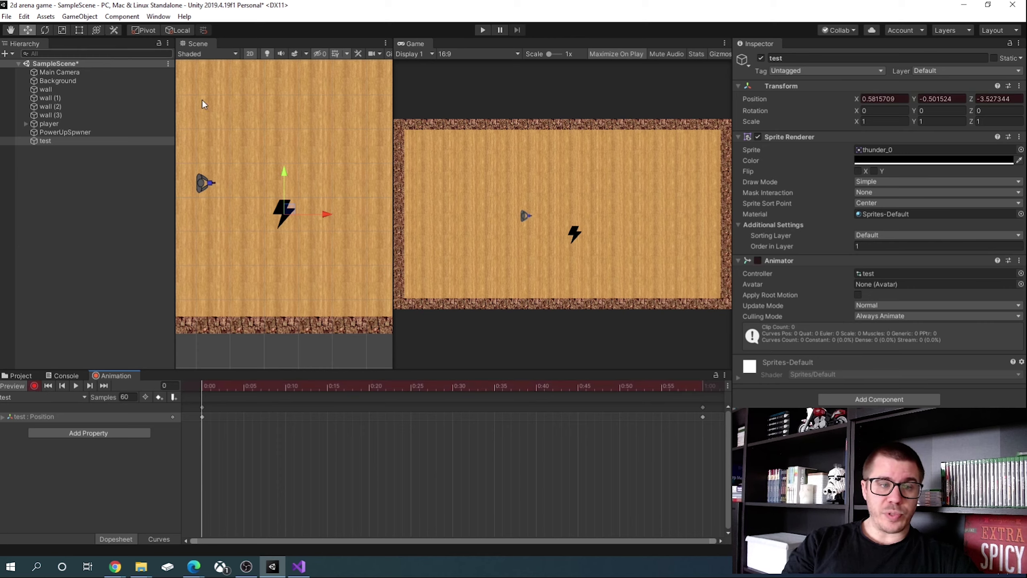
left_click(452, 385)
left_click_drag(290, 207, 360, 210)
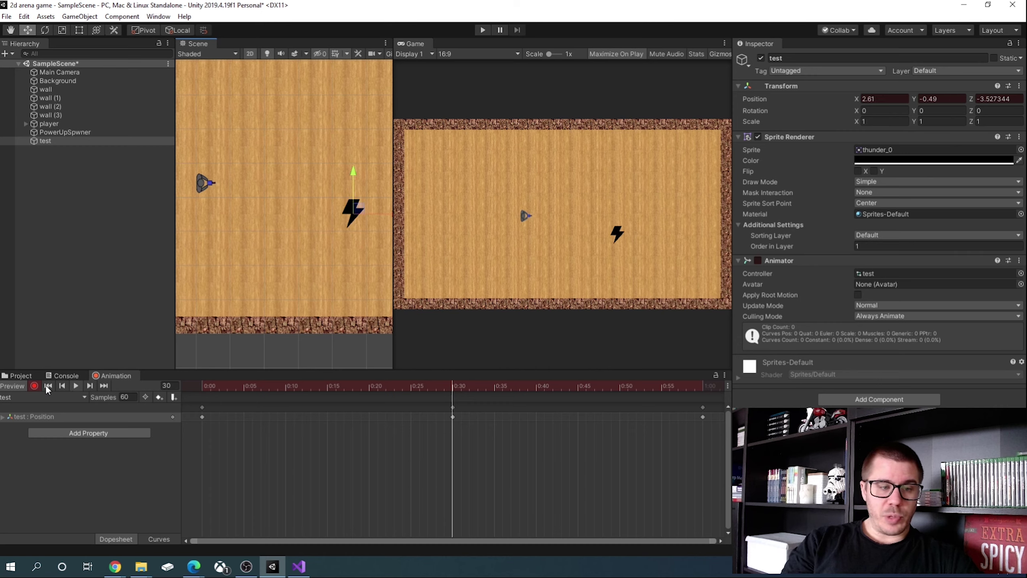
left_click(34, 385)
left_click(75, 385)
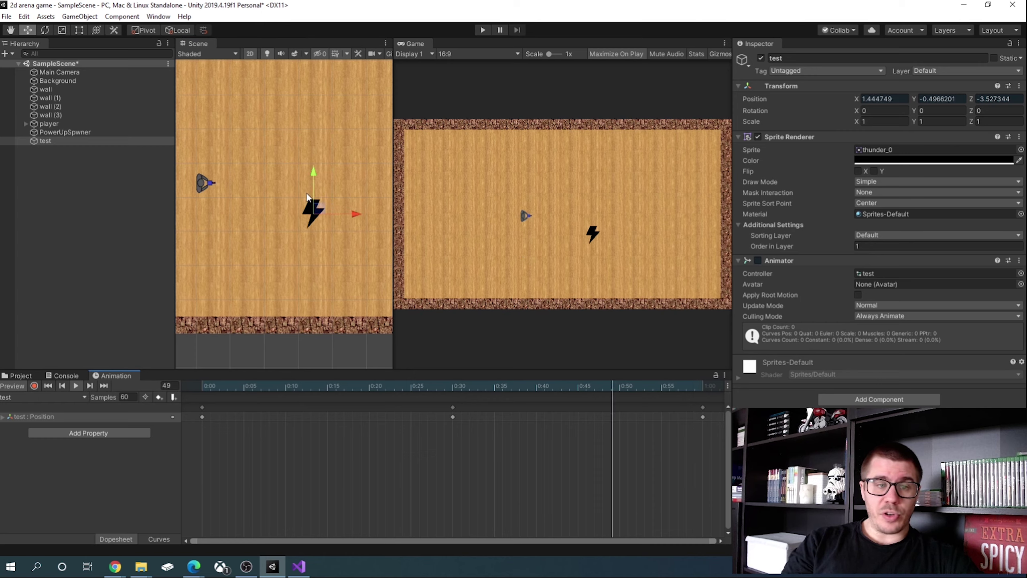
left_click(76, 385)
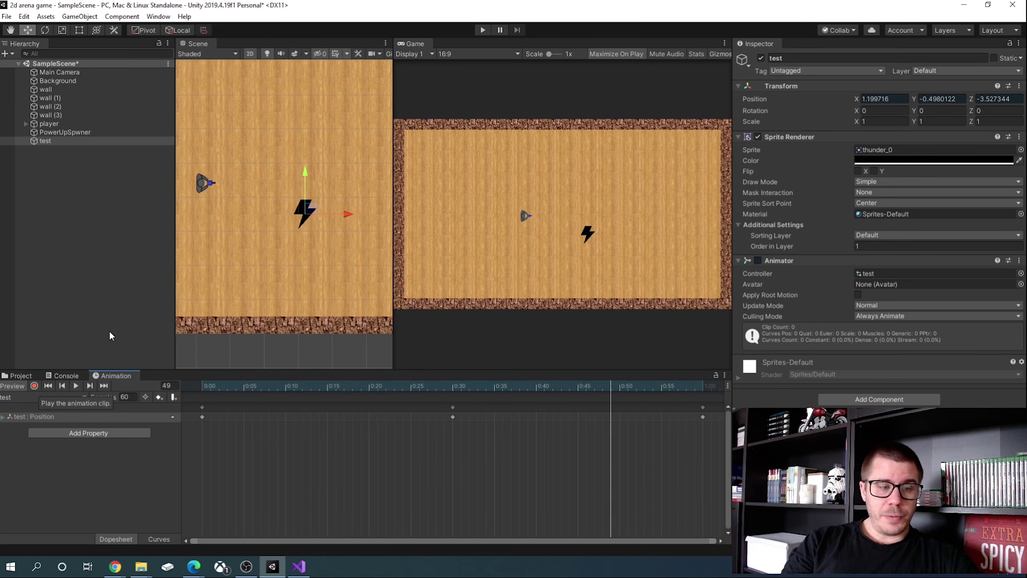
Save the test object as a prefab in the Prefabs folder.
left_click(27, 375)
left_click(38, 429)
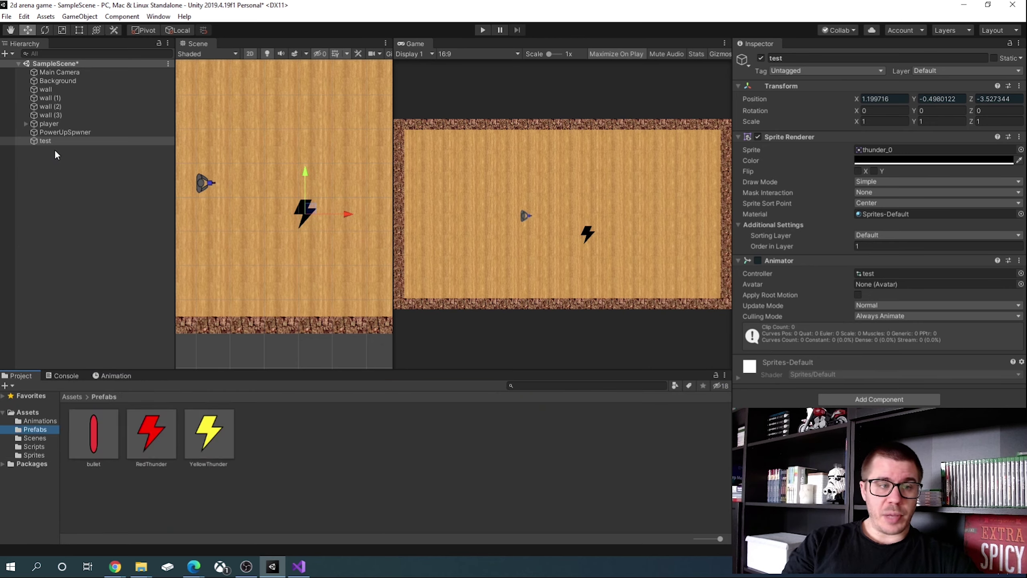
left_click_drag(61, 141, 285, 436)
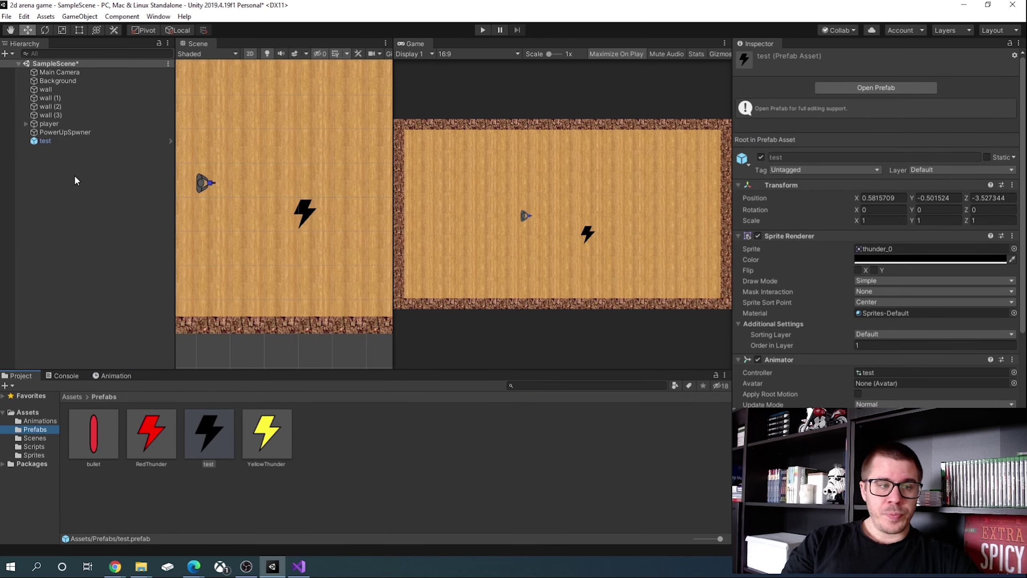
Replace the prefabs in PowerUpSpwner's Power Up Prefab list with the test prefab.
left_click(73, 132)
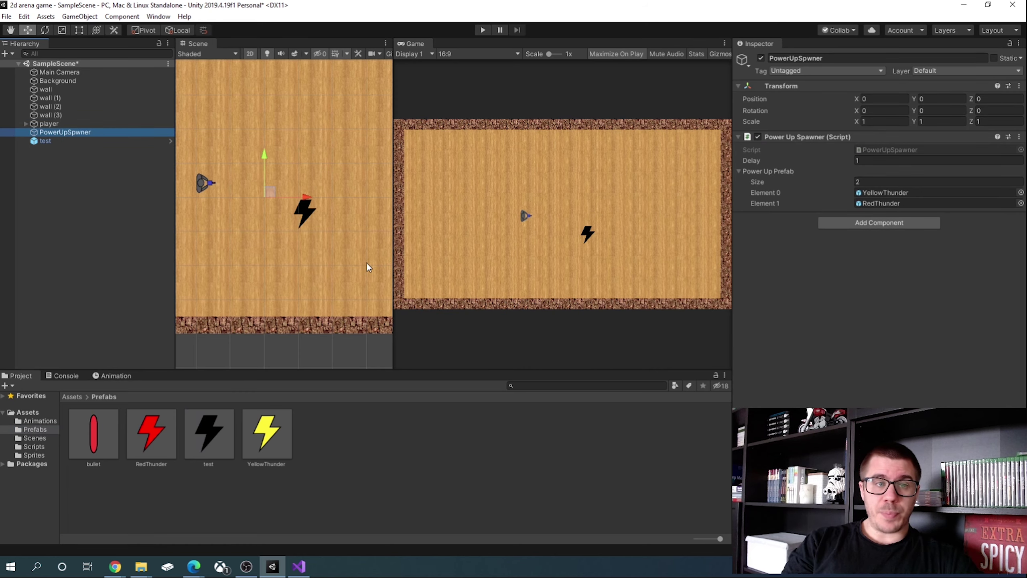
left_click_drag(218, 427, 889, 193)
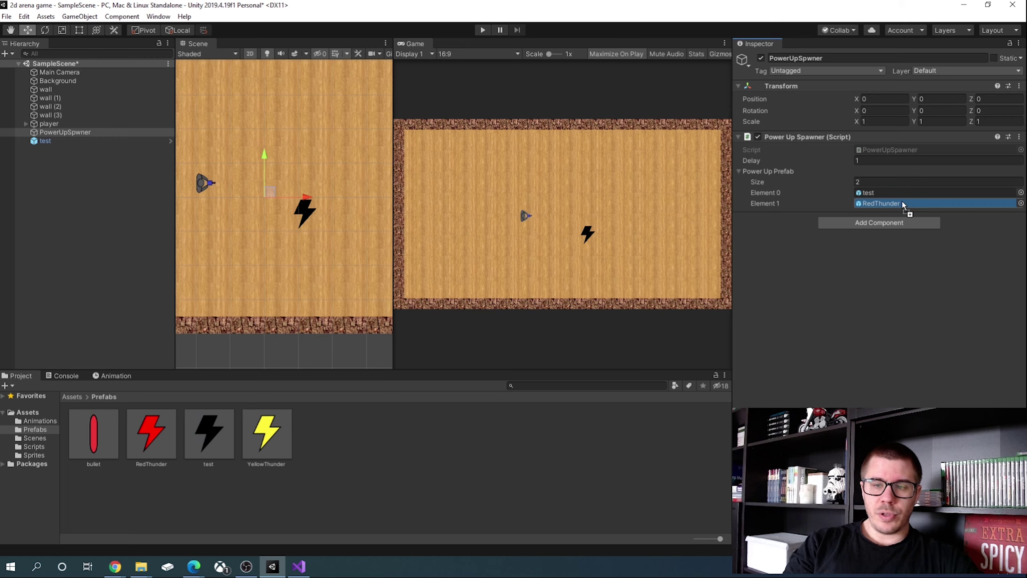
Delete the test object from the scene and run the game.
left_click(53, 150)
left_click(45, 141)
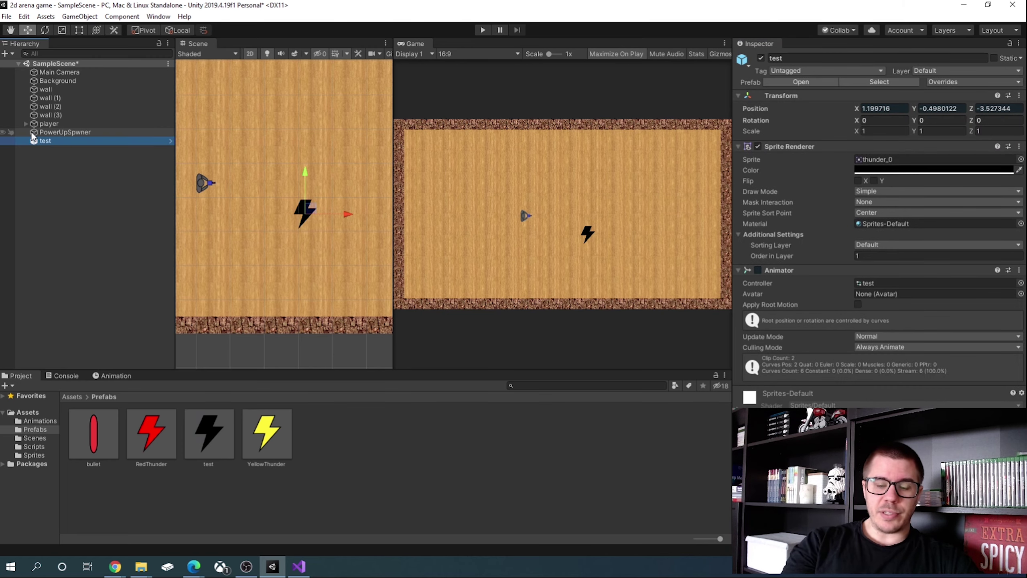
key("Delete")
left_click(484, 30)
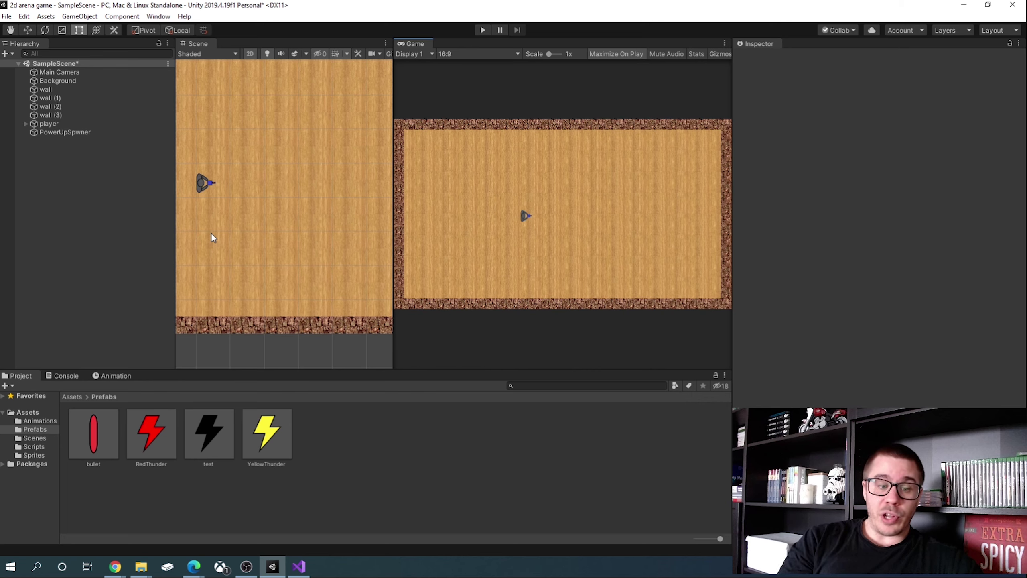
Place the test prefab in the scene beside the player and create an empty child object under it.
left_click_drag(206, 448, 293, 212)
right_click(56, 83)
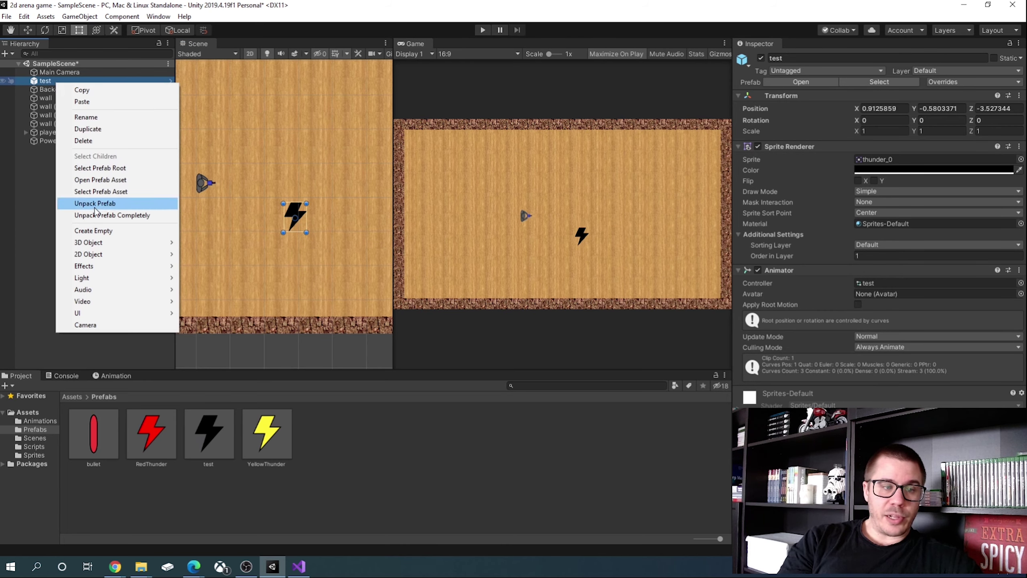
left_click(94, 230)
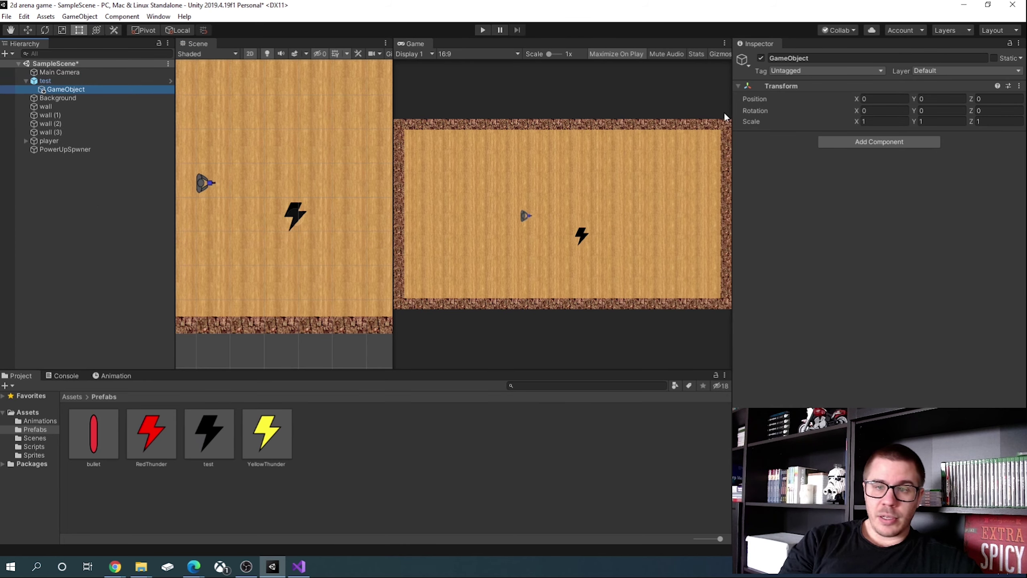
Add a Sprite Renderer to the empty child object and copy the parent test object's Sprite Renderer values into it.
left_click(866, 141)
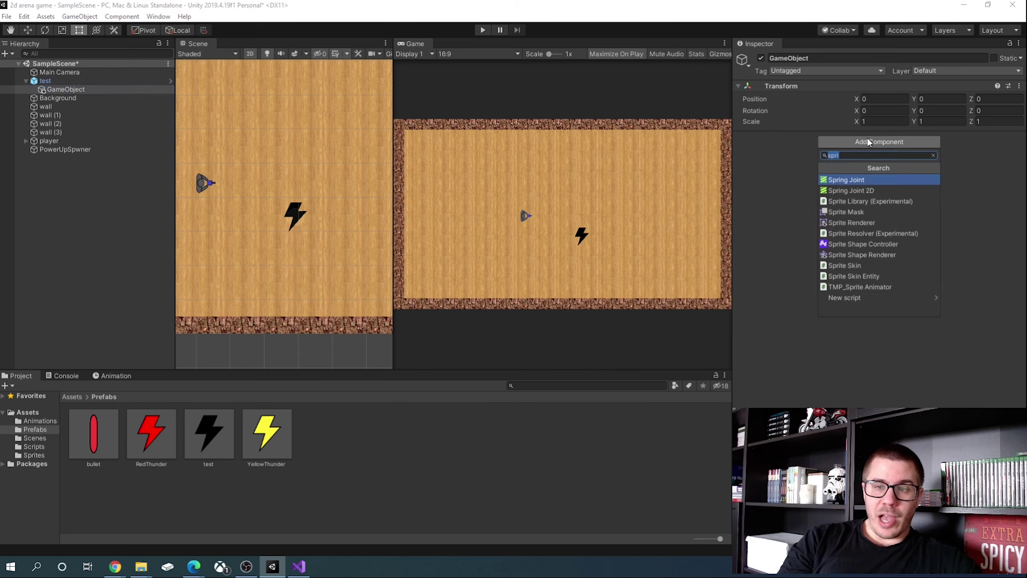
left_click(845, 218)
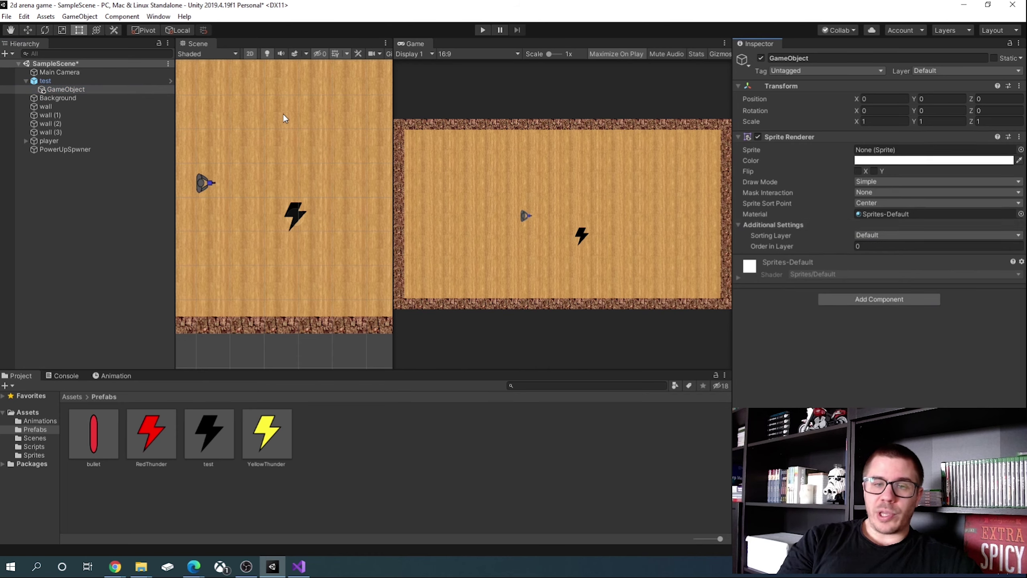
left_click(48, 81)
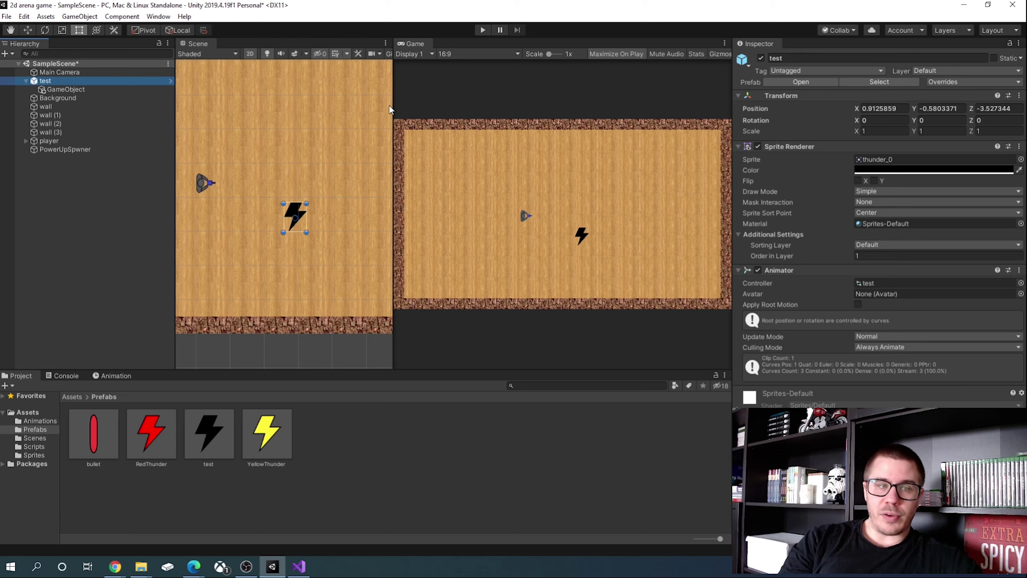
right_click(795, 143)
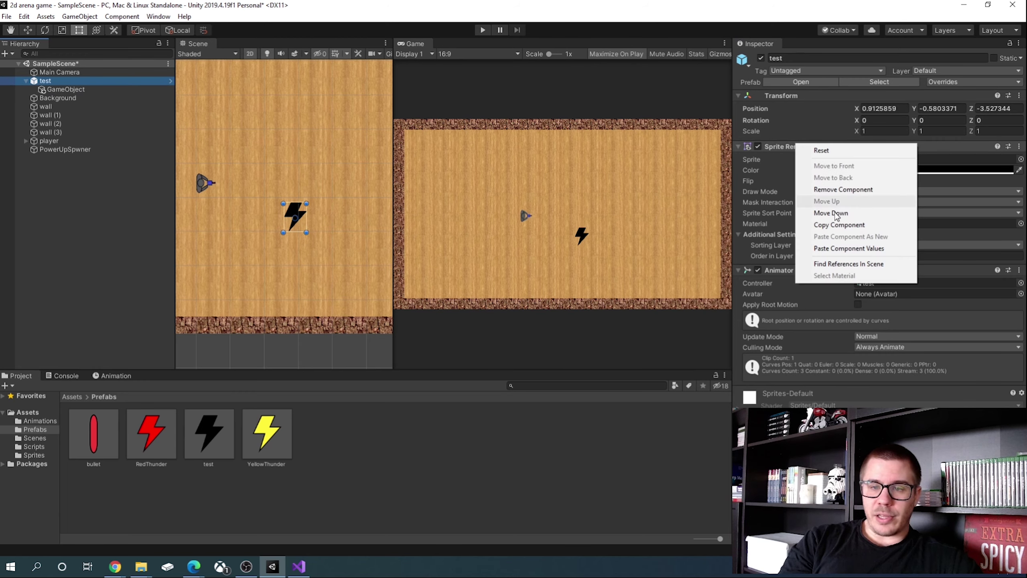
left_click(837, 225)
left_click(51, 89)
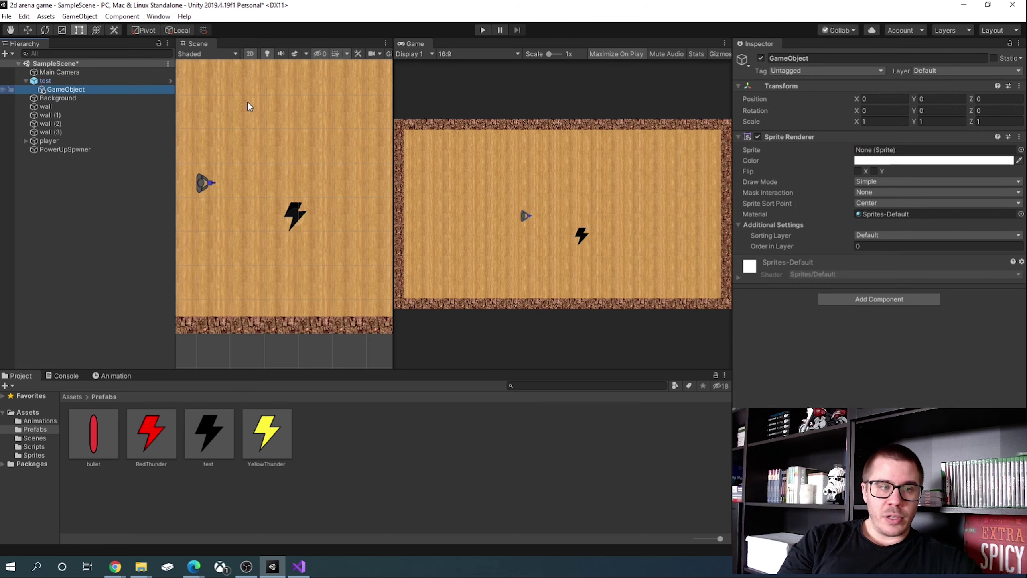
right_click(813, 137)
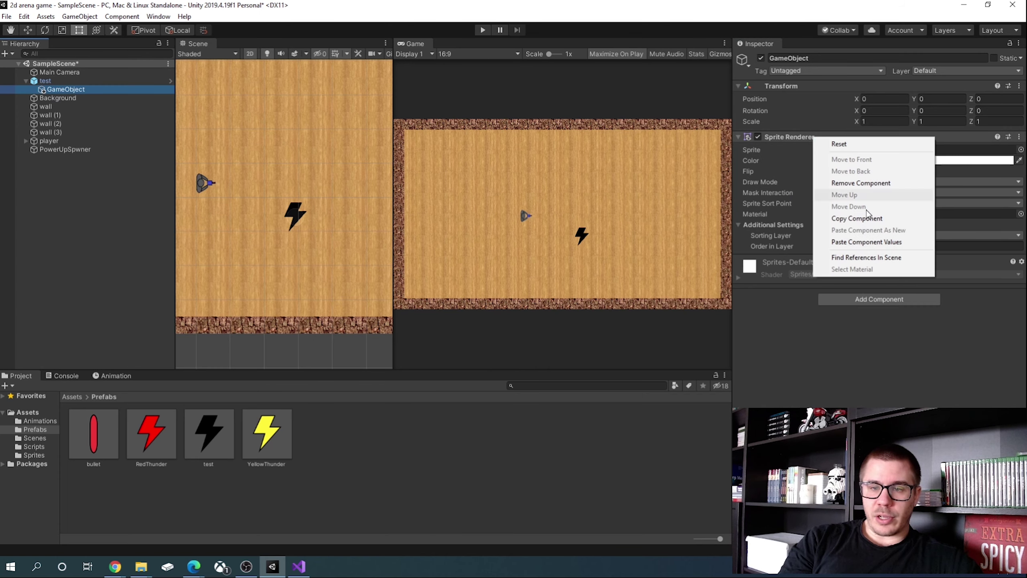
left_click(866, 242)
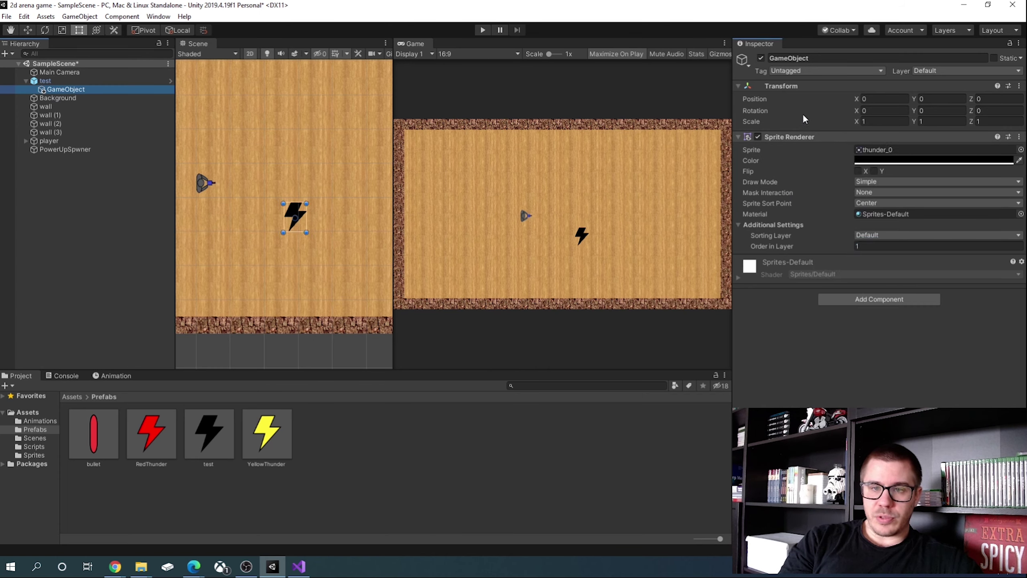
Rename the new object under test as child.
left_click(810, 59)
type("child")
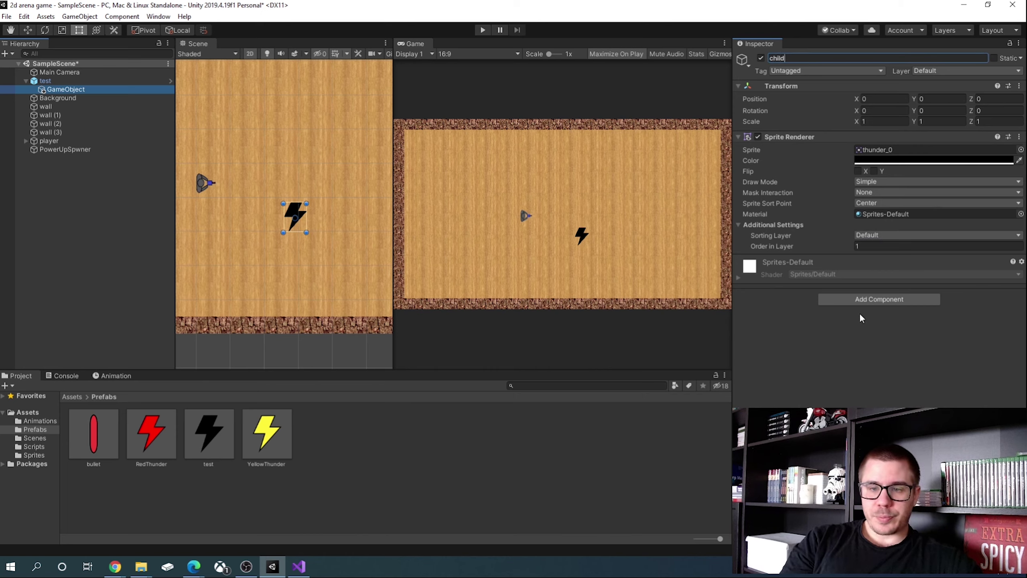
key("Return")
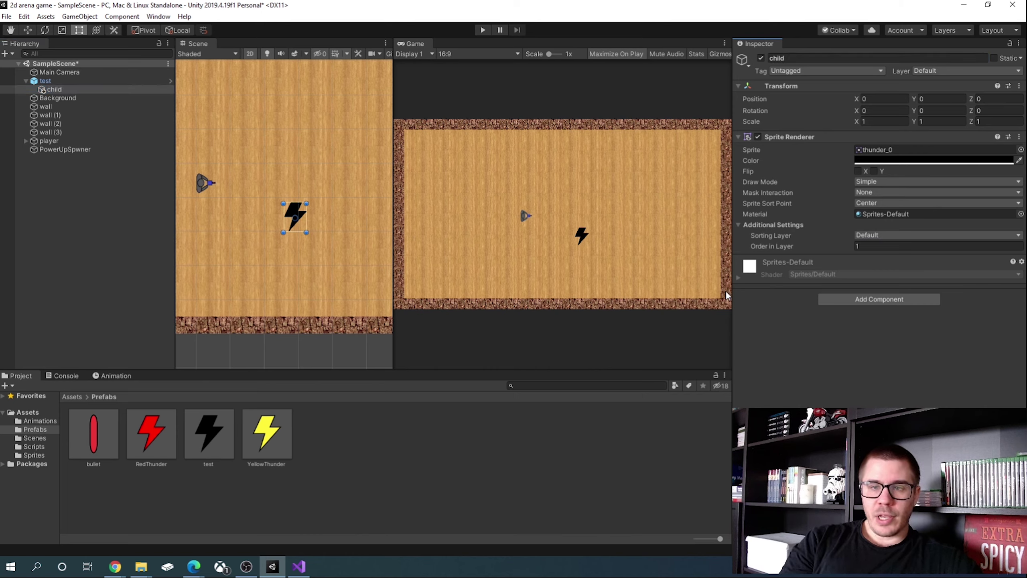
Remove the Sprite Renderer component from the parent test object.
left_click(58, 81)
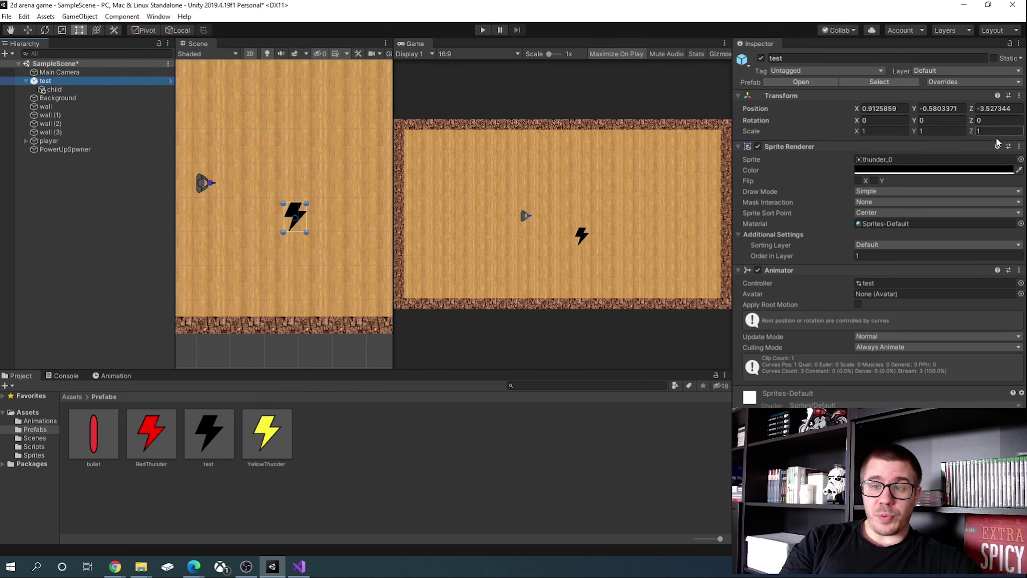
left_click(1019, 148)
left_click(971, 197)
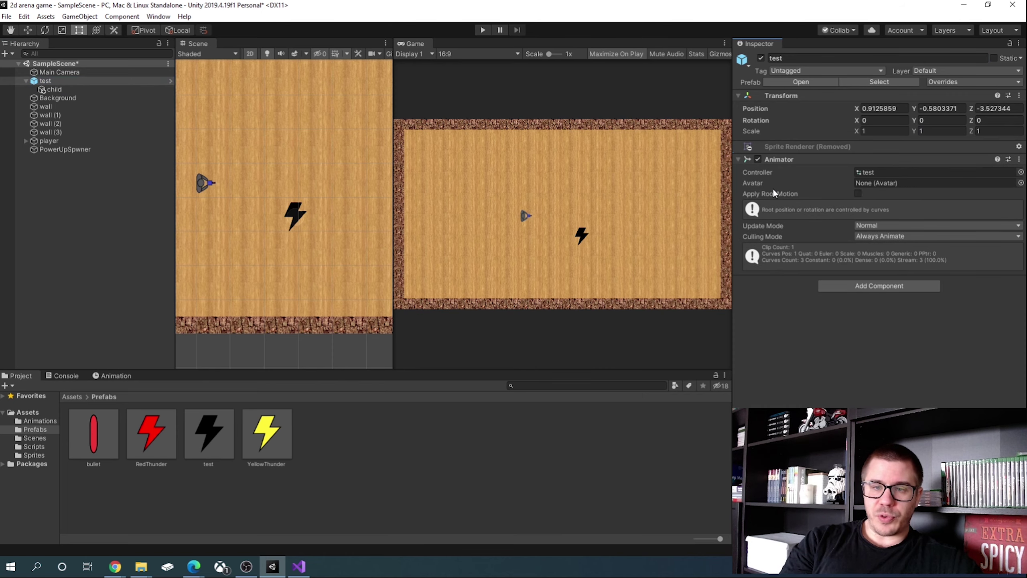
Open the test animation clip from the Animations folder and remove its Position property.
left_click(40, 421)
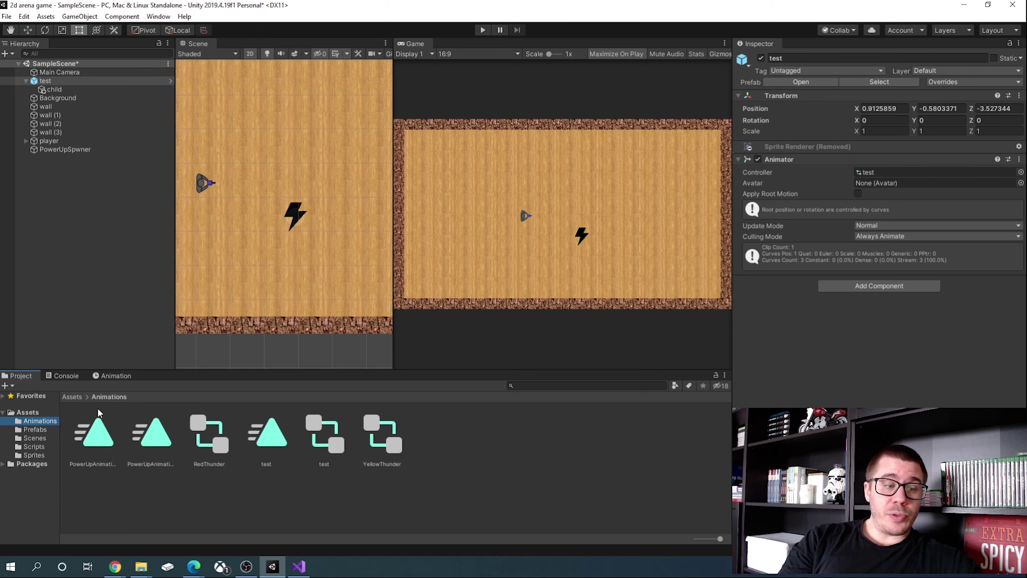
double_click(263, 440)
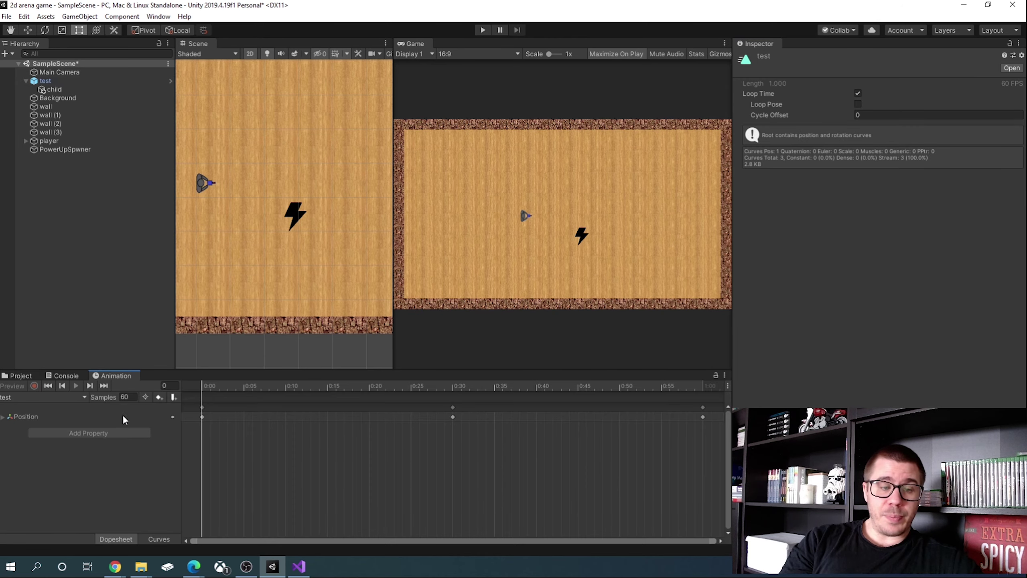
left_click(29, 417)
right_click(31, 417)
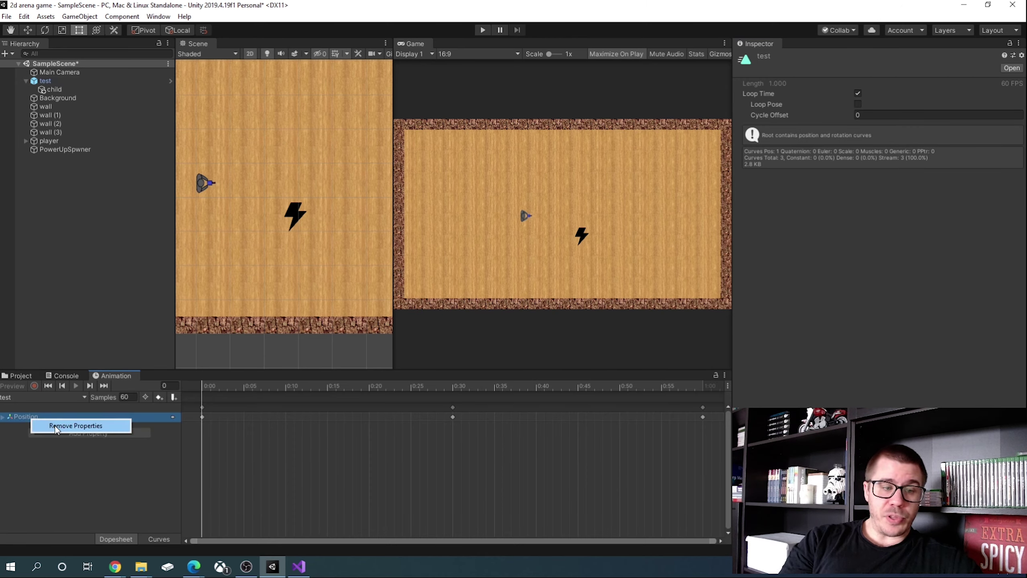
left_click(89, 426)
Add the child object's Transform Position property to the test animation clip.
left_click(53, 80)
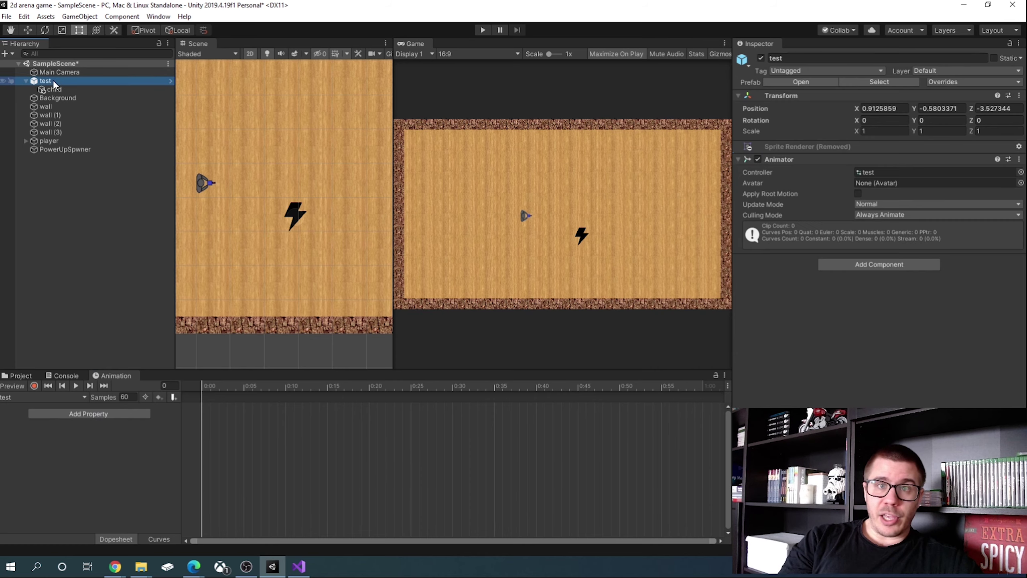
left_click(76, 414)
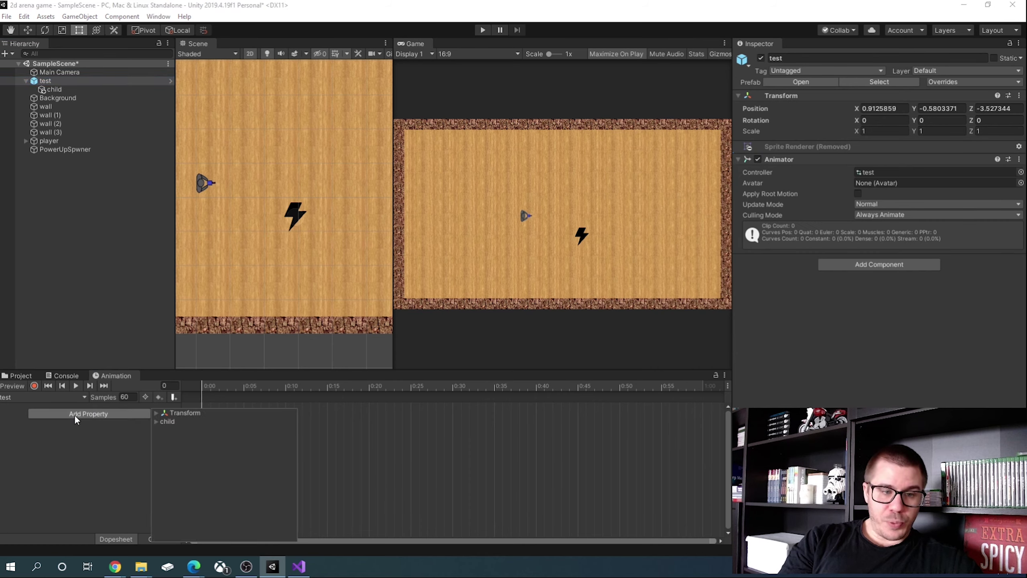
left_click(156, 421)
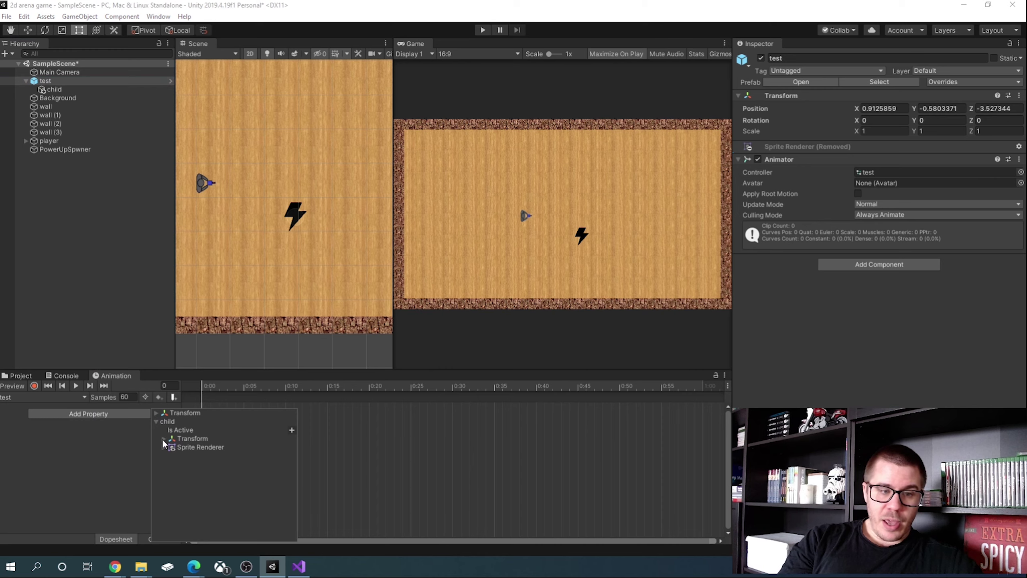
left_click(163, 438)
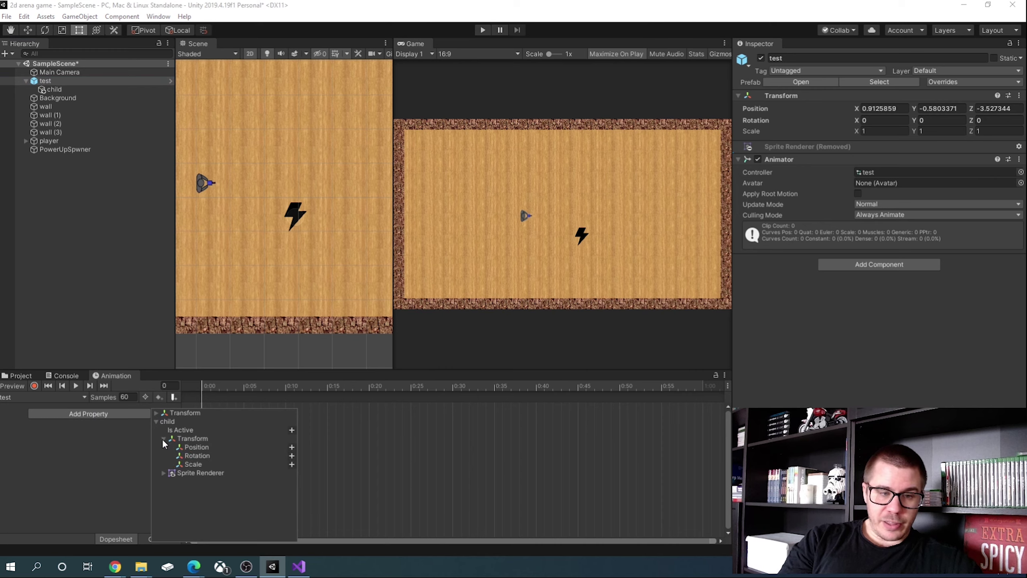
left_click(292, 447)
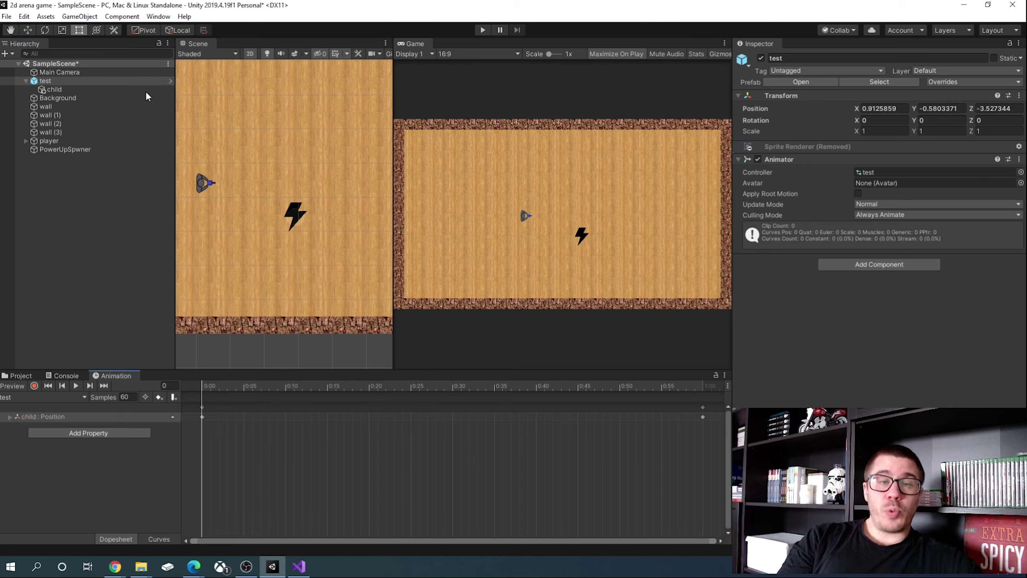
Record a position keyframe at 0:30 in the test clip with the child moved to about X 1.7, Y 0.02.
left_click(57, 88)
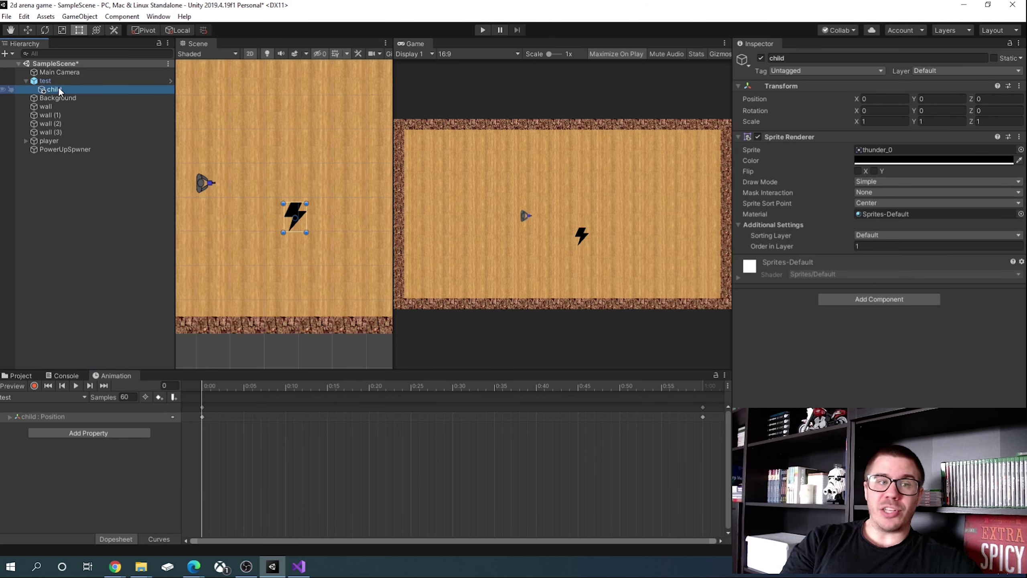
left_click(35, 385)
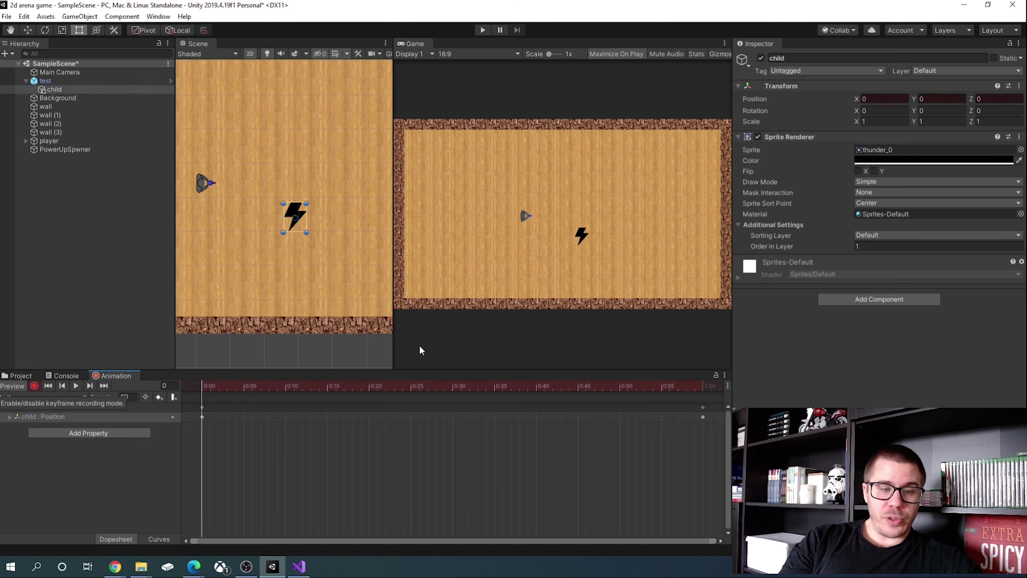
left_click(454, 387)
left_click(28, 30)
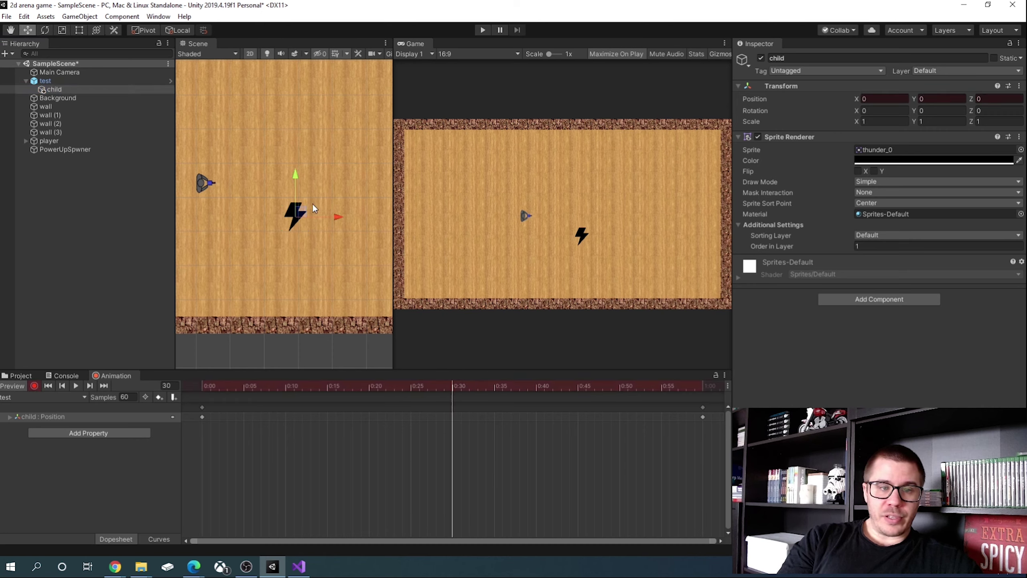
left_click_drag(304, 213, 361, 214)
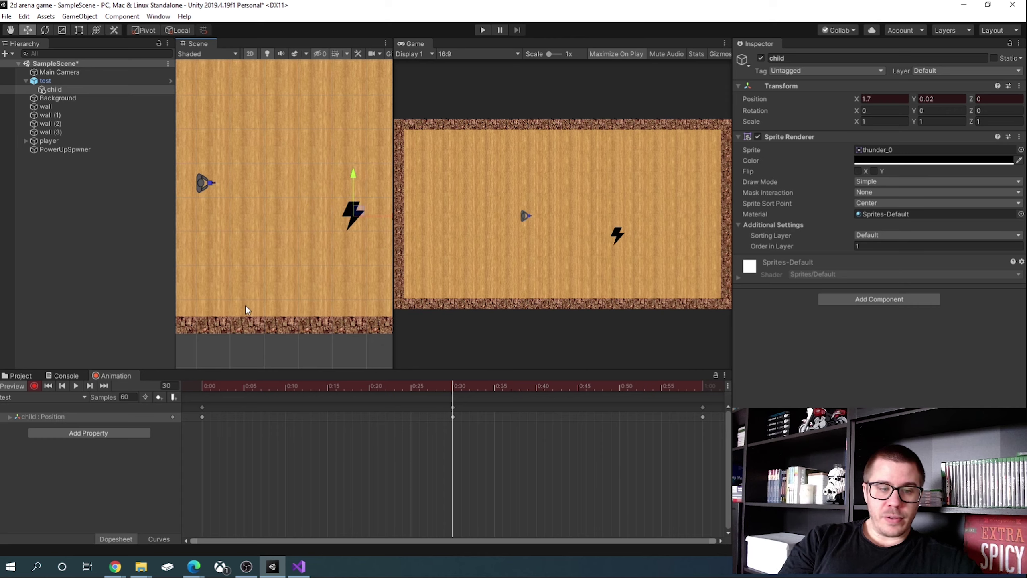
left_click(35, 386)
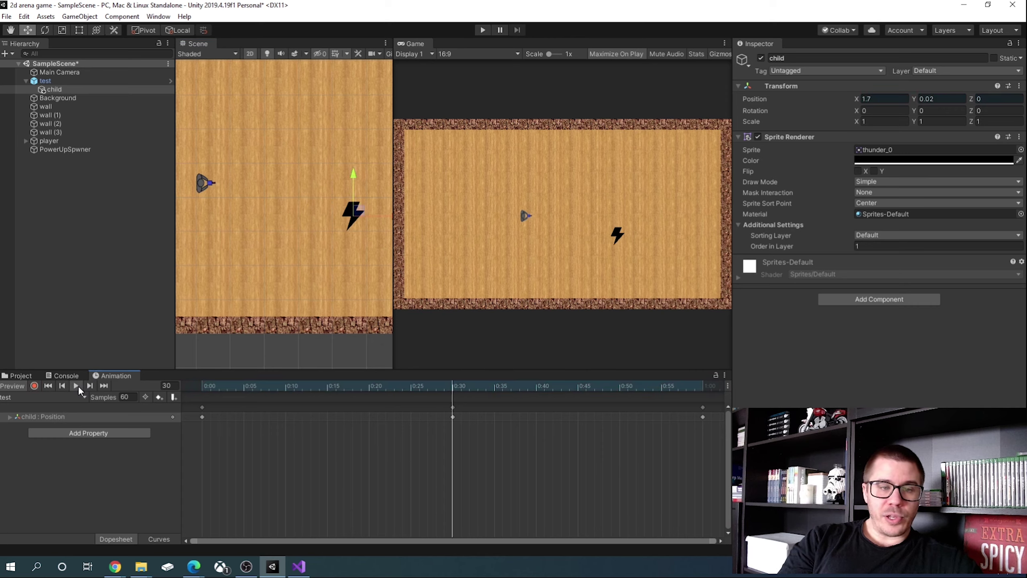
Preview the test animation clip's playback, stop it and clear the object selection.
left_click(76, 385)
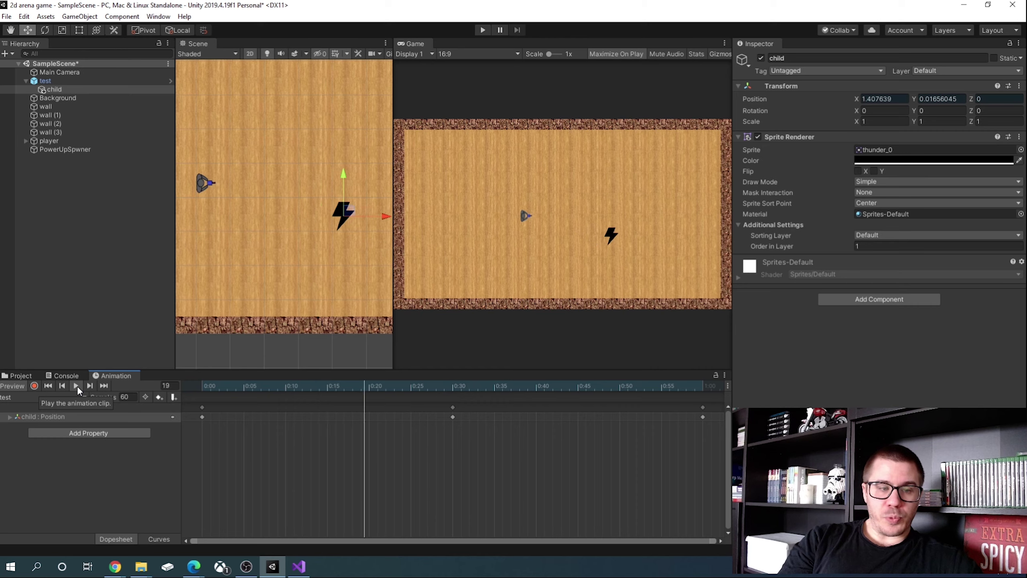
left_click(76, 386)
left_click(101, 263)
Apply all overrides on the parent test object to its prefab.
left_click(33, 372)
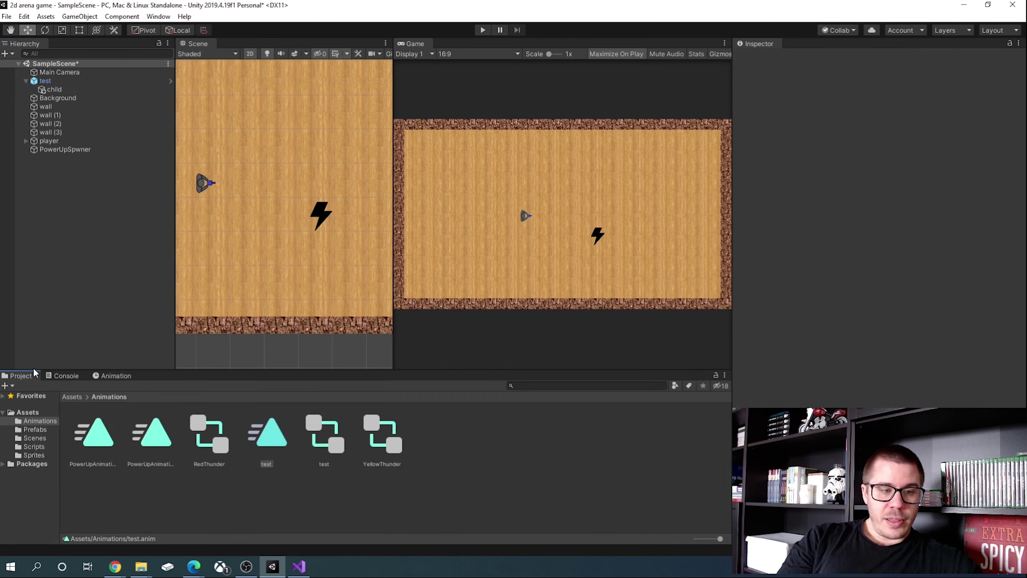
left_click(53, 81)
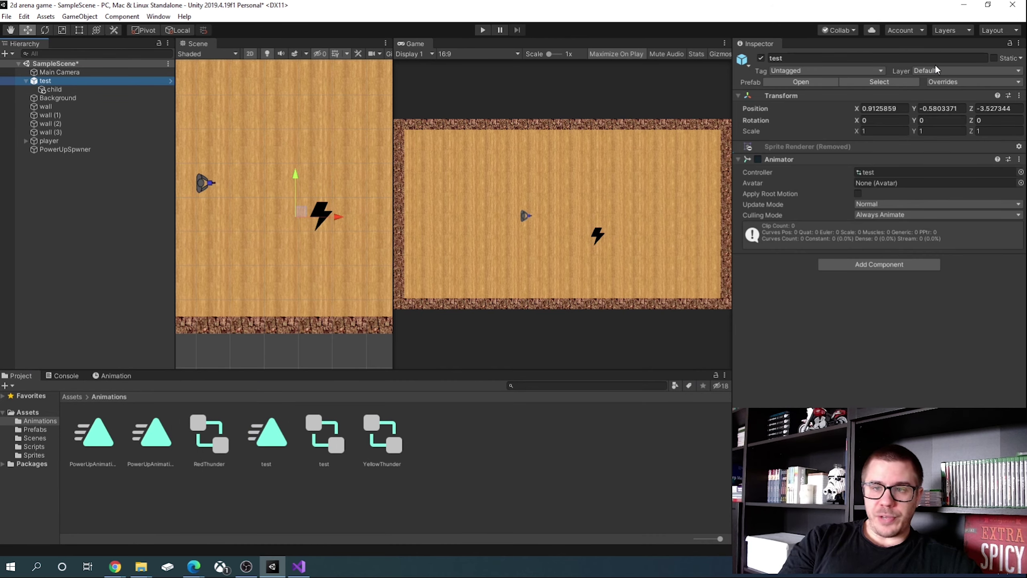
left_click(954, 83)
left_click(985, 181)
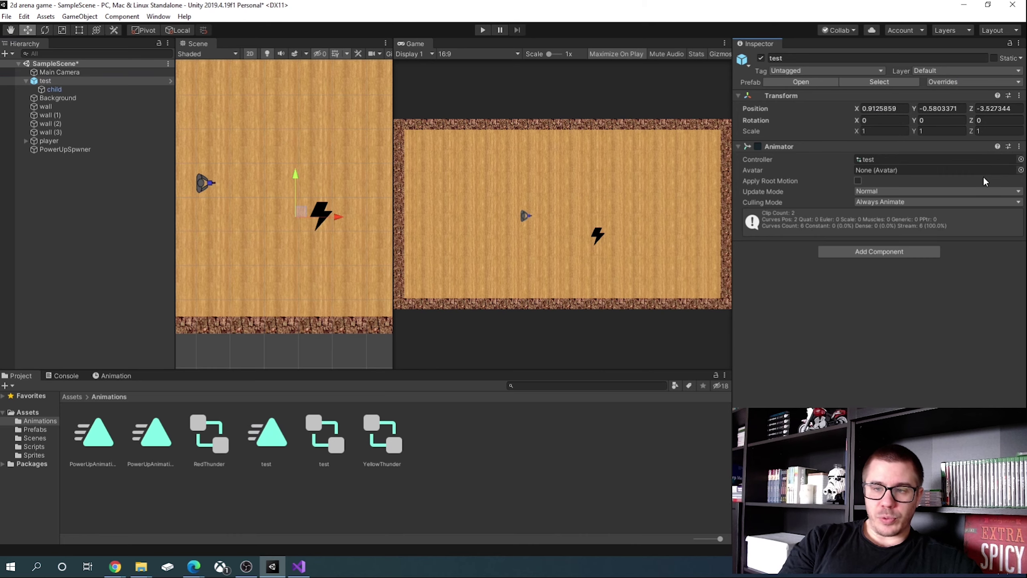
Check the PowerUpSpwner's test prefab elements and run the game to try the spawned, animated prefab.
left_click(71, 149)
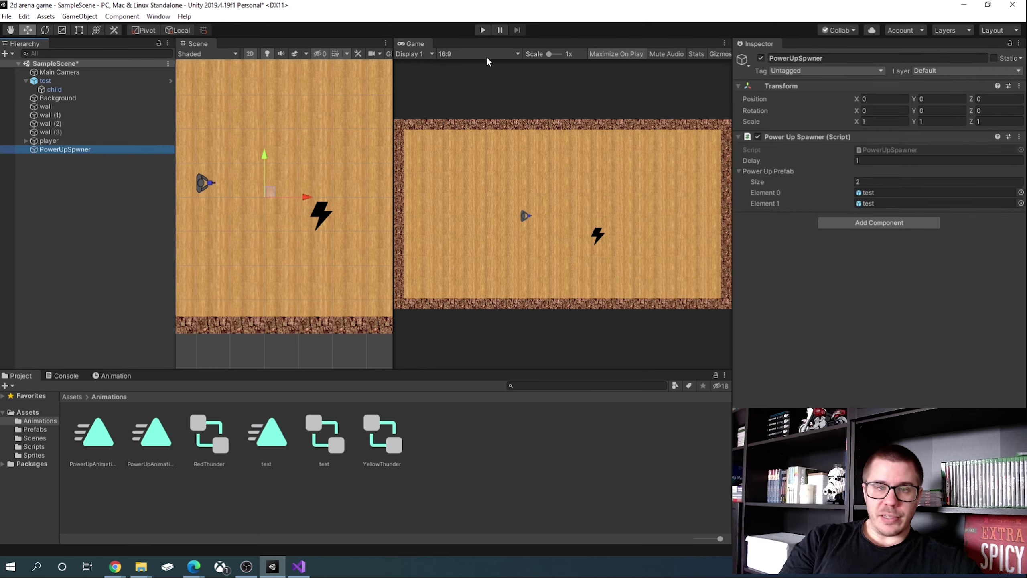
left_click(482, 30)
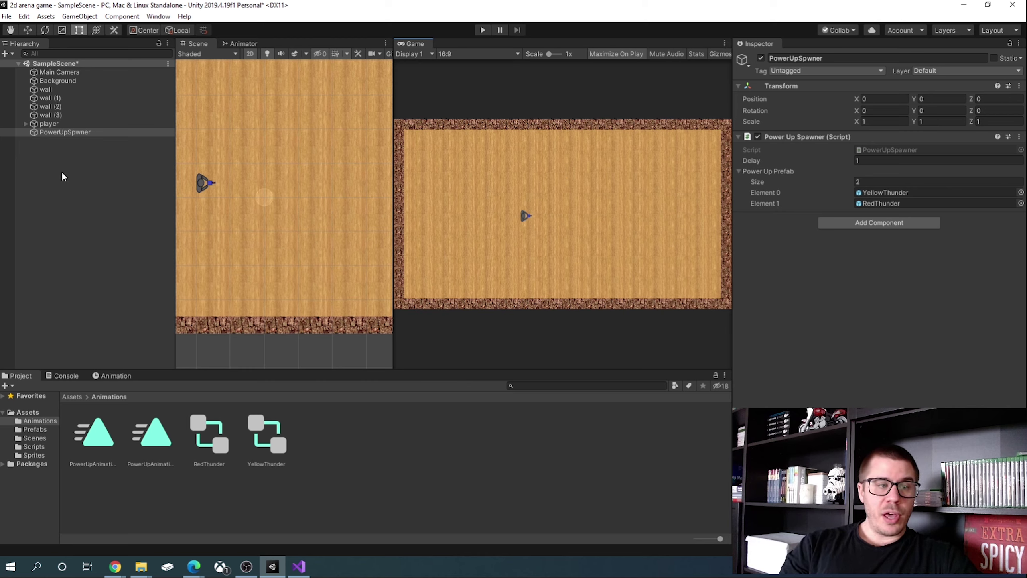
Check that PowerUpSpwner uses the YellowThunder and RedThunder prefabs, and run the game to see them spawn.
left_click(69, 133)
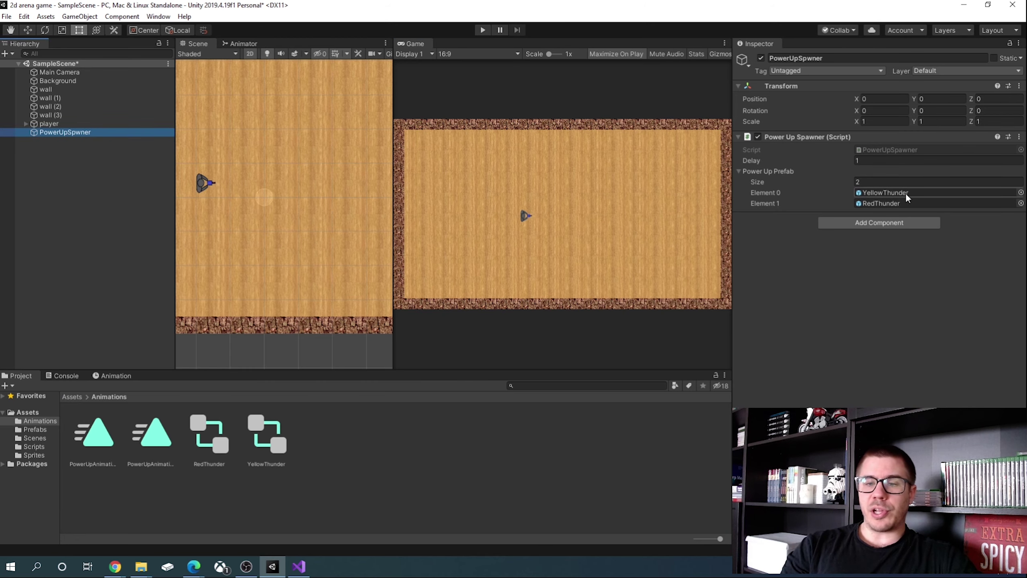
left_click(482, 30)
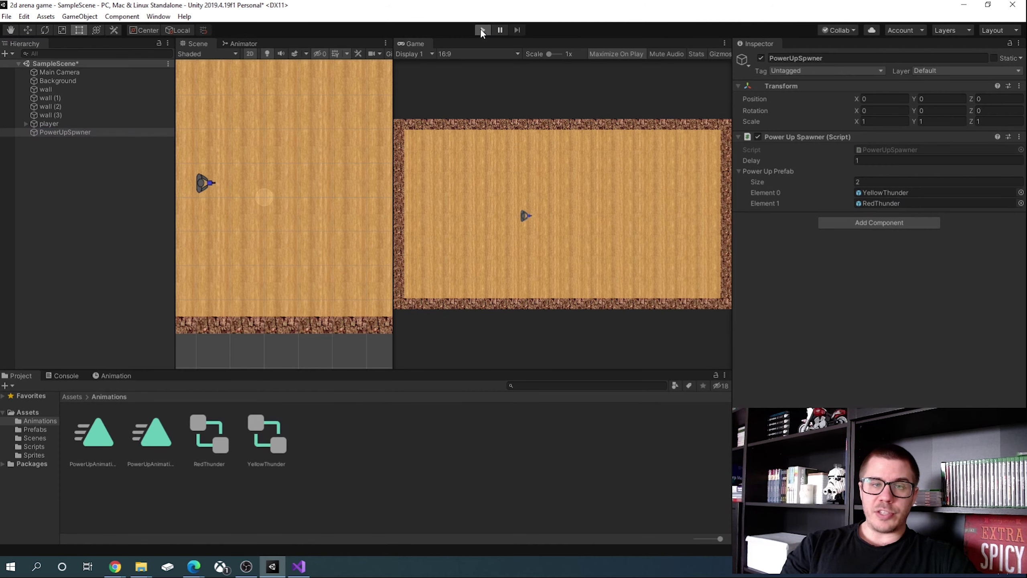